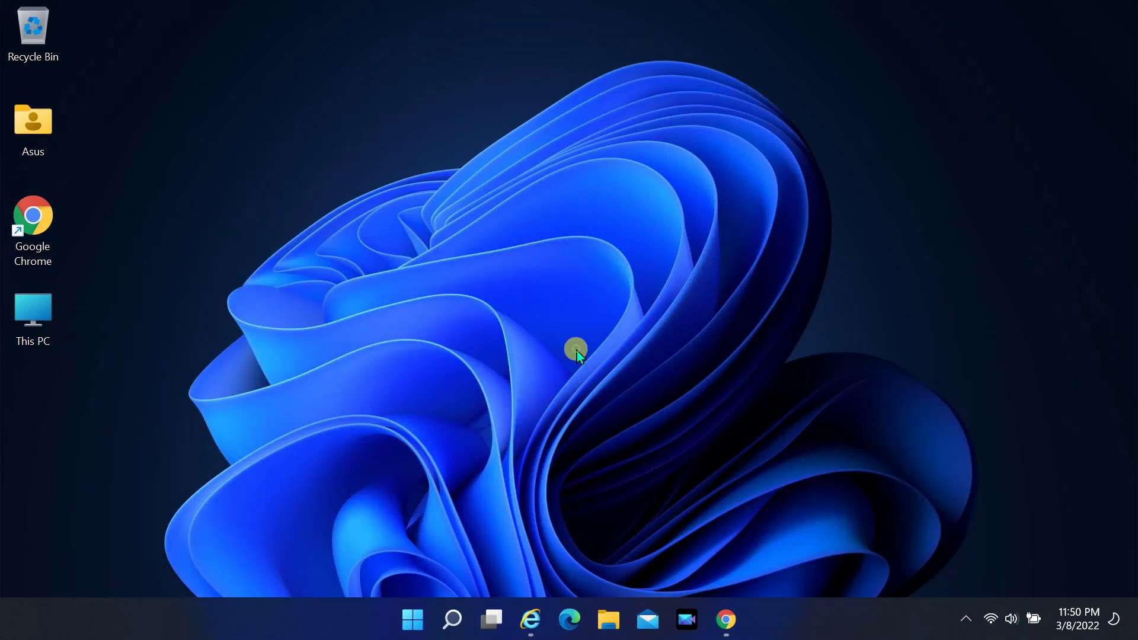
- Search Windows for 'edit group policy' and launch the Edit group policy result
{"action": "left_click", "coordinate": [414, 616]}
{"action": "left_click", "coordinate": [302, 110]}
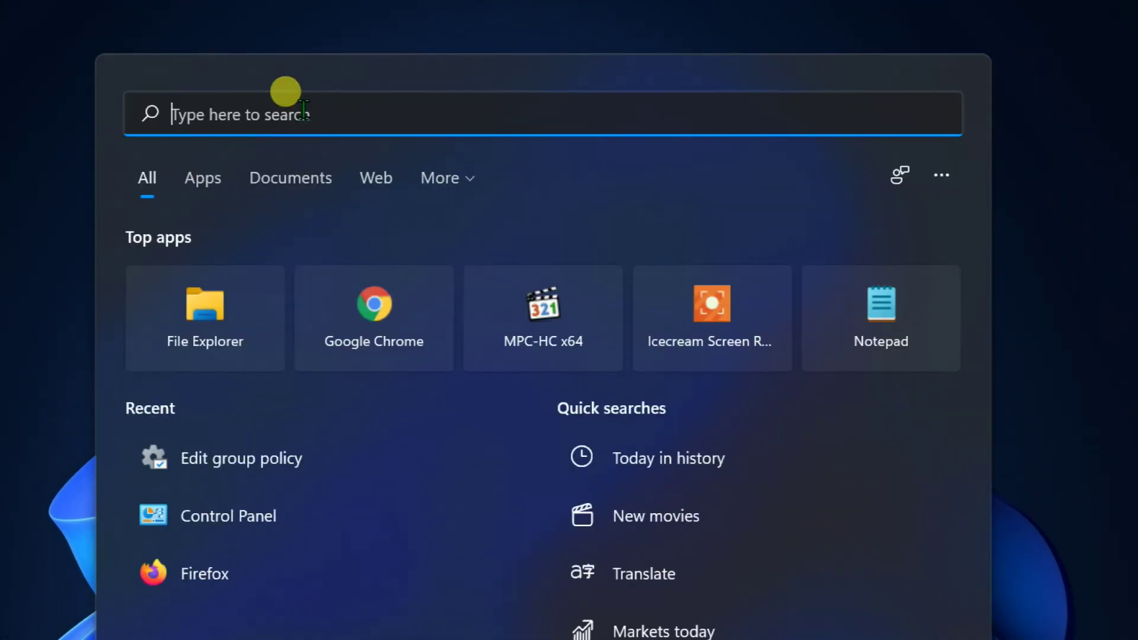
{"action": "type", "text": "edit "}
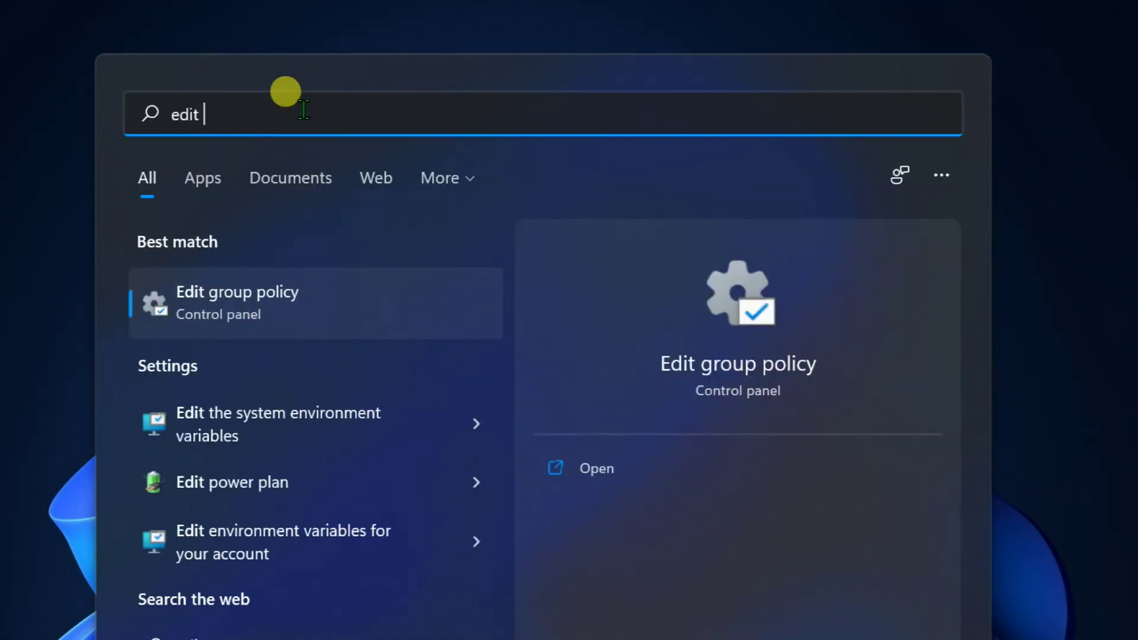
{"action": "type", "text": "group policy"}
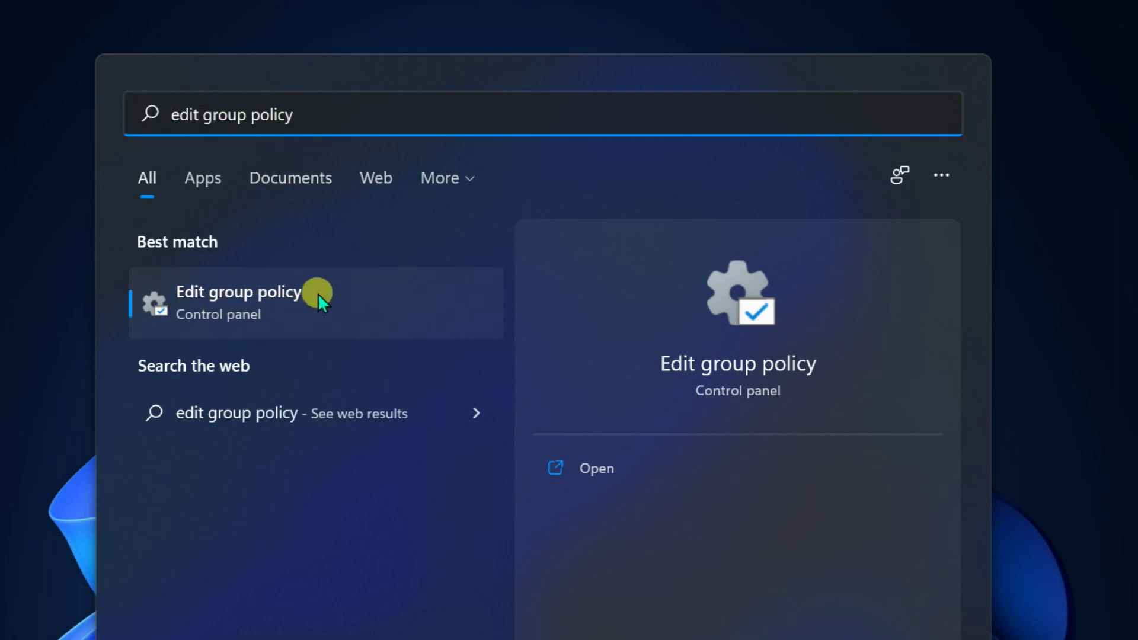
{"action": "left_click", "coordinate": [268, 289]}
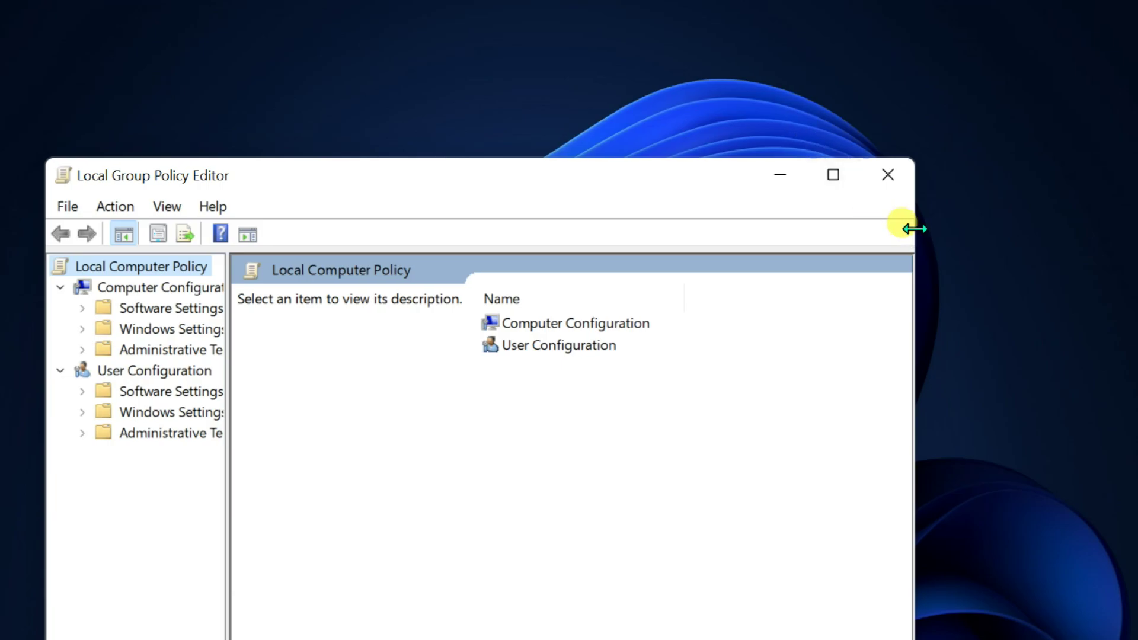
- Enlarge and reposition the policy editor window and widen its tree pane
{"action": "left_click_drag", "start_coordinate": [915, 229], "coordinate": [1133, 193]}
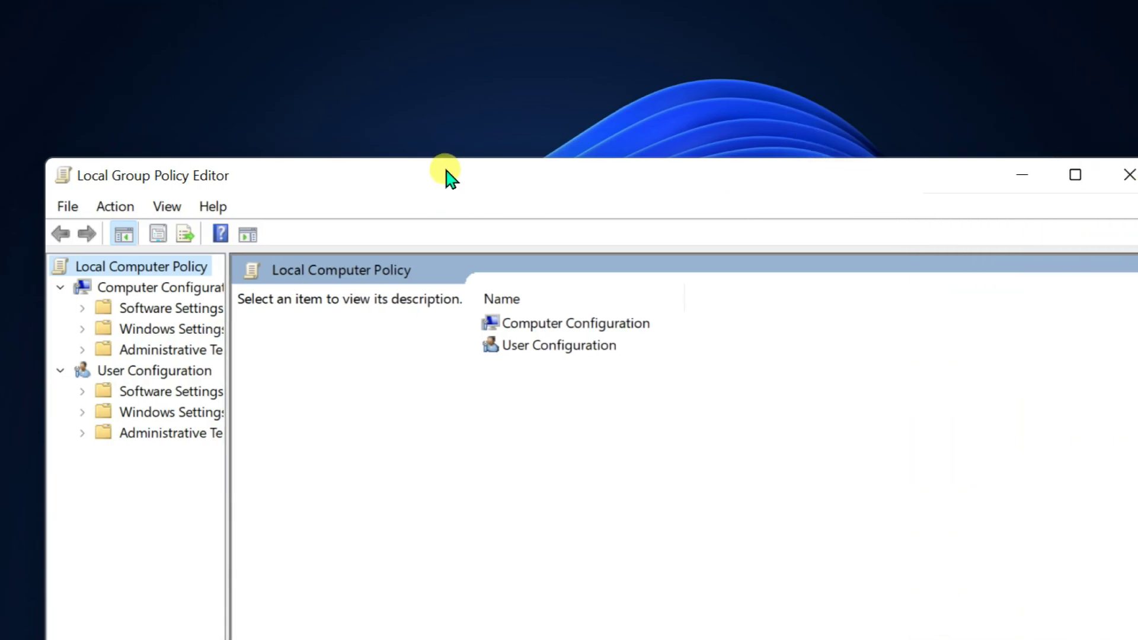
{"action": "left_click_drag", "start_coordinate": [450, 178], "coordinate": [455, 102]}
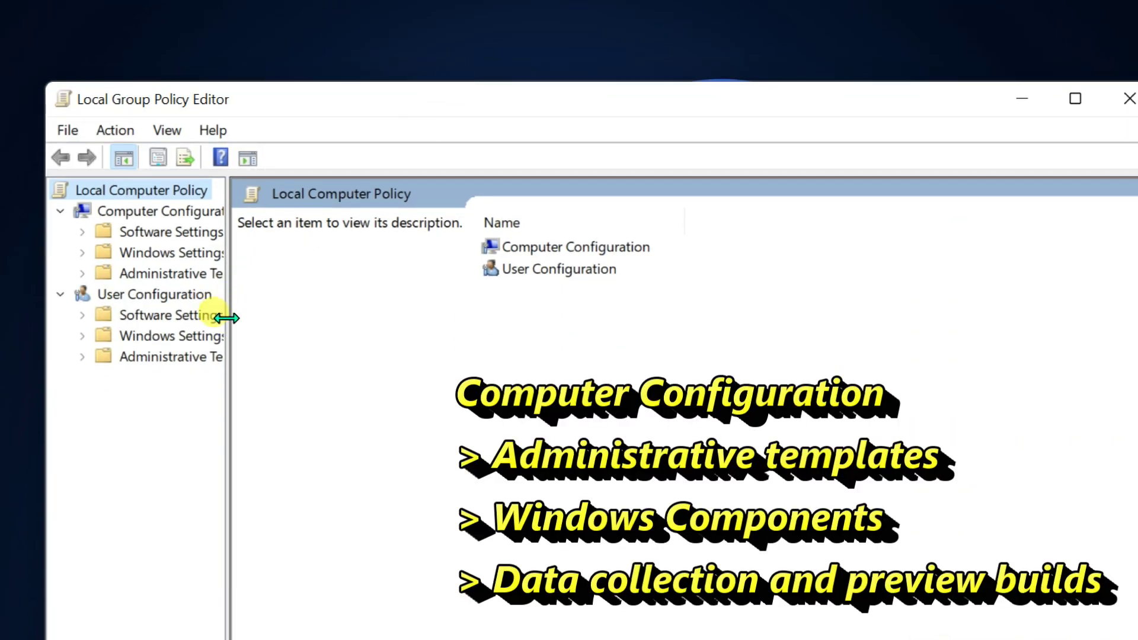
{"action": "left_click_drag", "start_coordinate": [227, 319], "coordinate": [404, 292]}
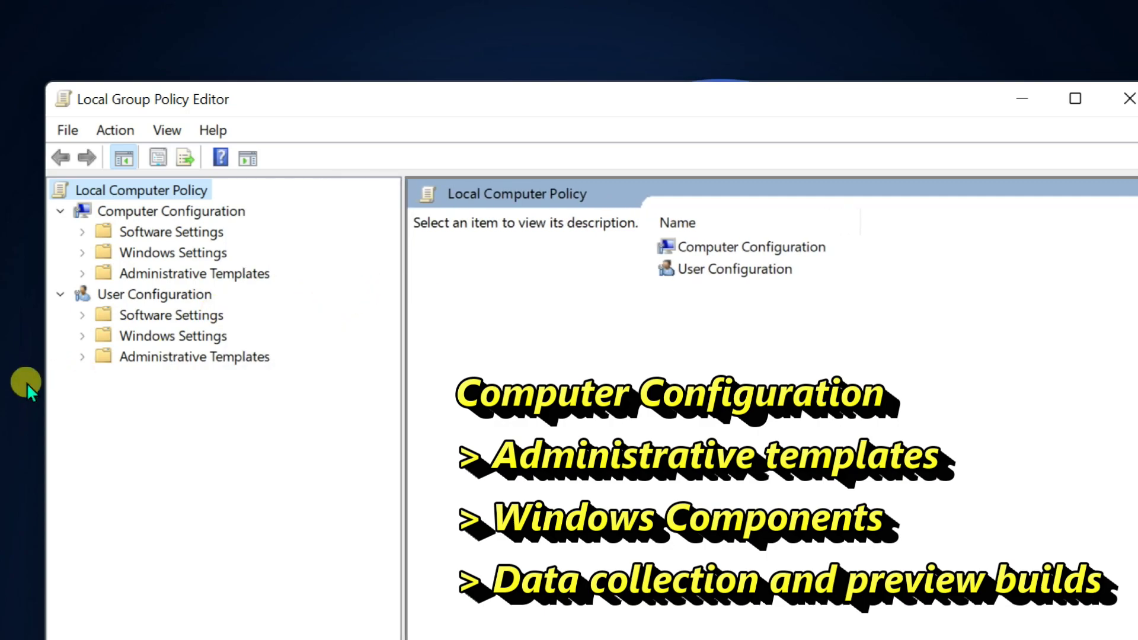
{"action": "left_click_drag", "start_coordinate": [46, 380], "coordinate": [0, 380]}
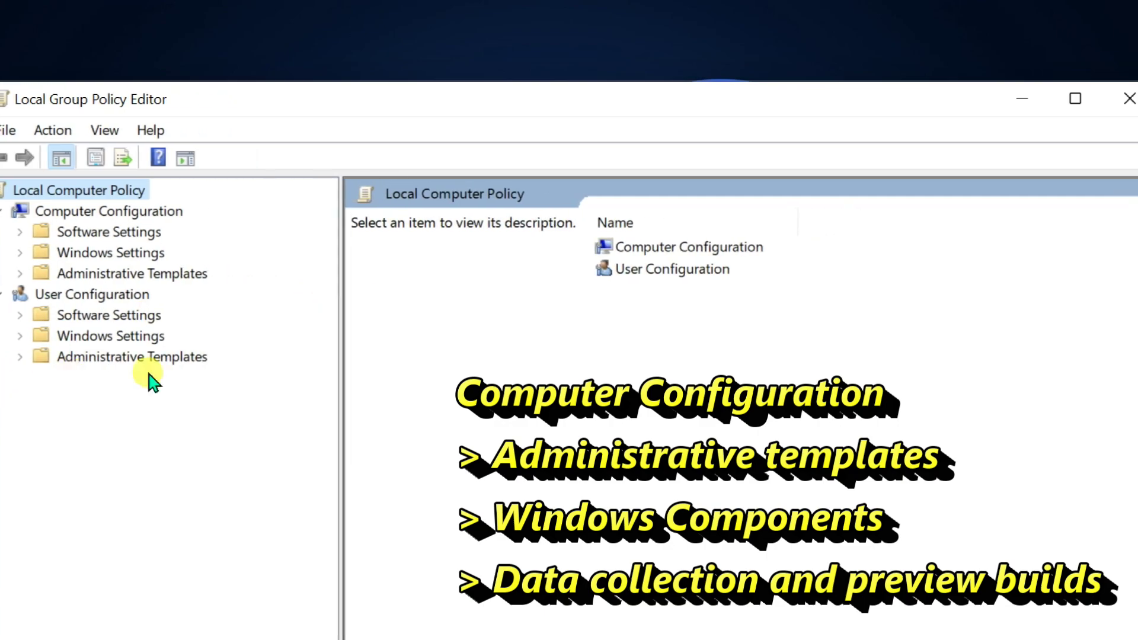
- Navigate to Administrative Templates > Windows Components > Data Collection and Preview Builds
{"action": "left_click", "coordinate": [90, 275]}
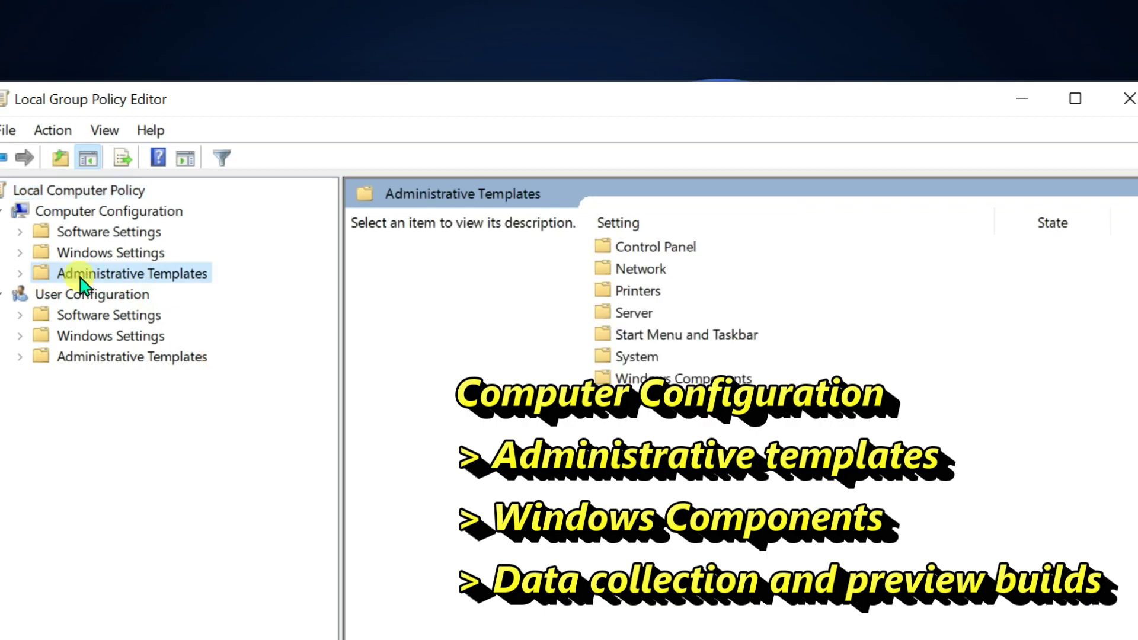
{"action": "left_click", "coordinate": [23, 272]}
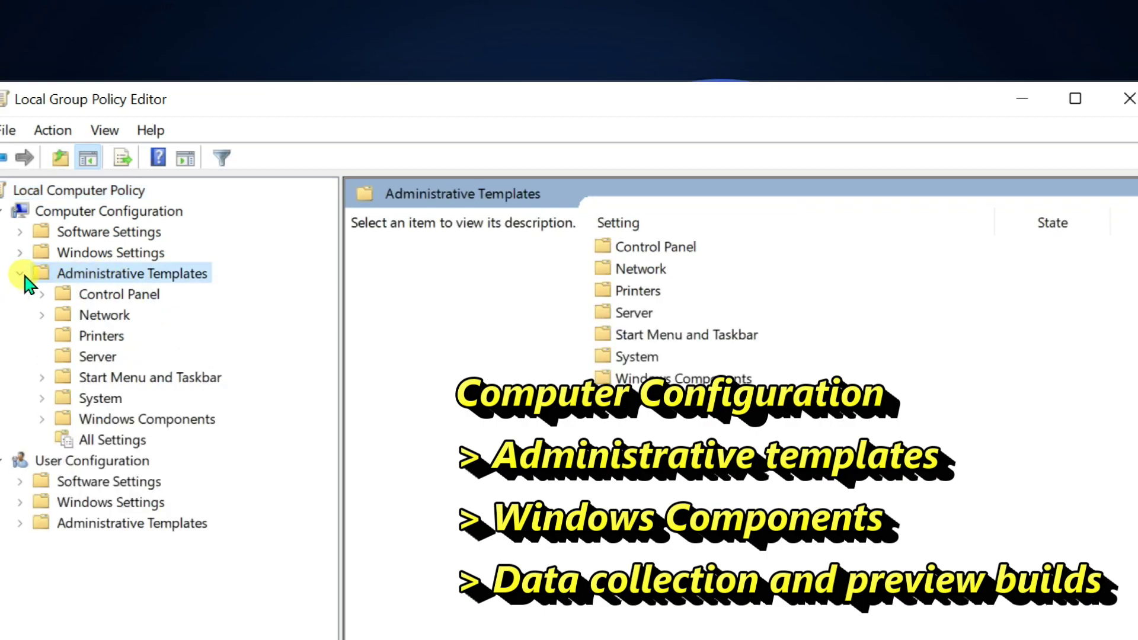
{"action": "left_click", "coordinate": [144, 420]}
{"action": "left_click", "coordinate": [43, 419]}
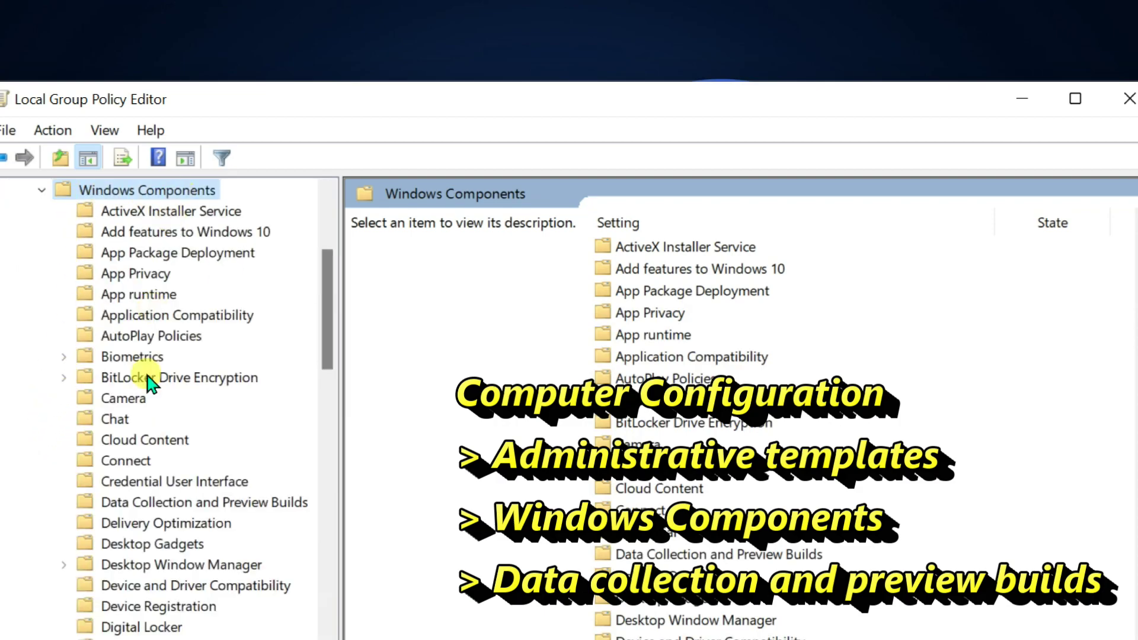
{"action": "left_click", "coordinate": [186, 502]}
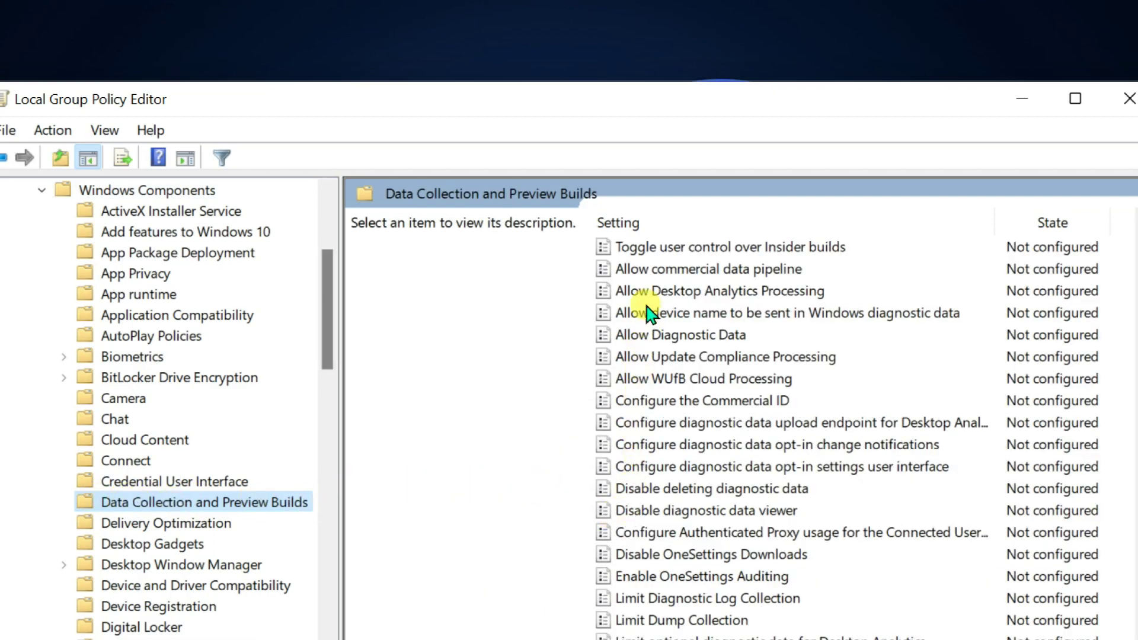
- Select the Allow Diagnostic Data policy to view its description and requirements
{"action": "left_click", "coordinate": [656, 339]}
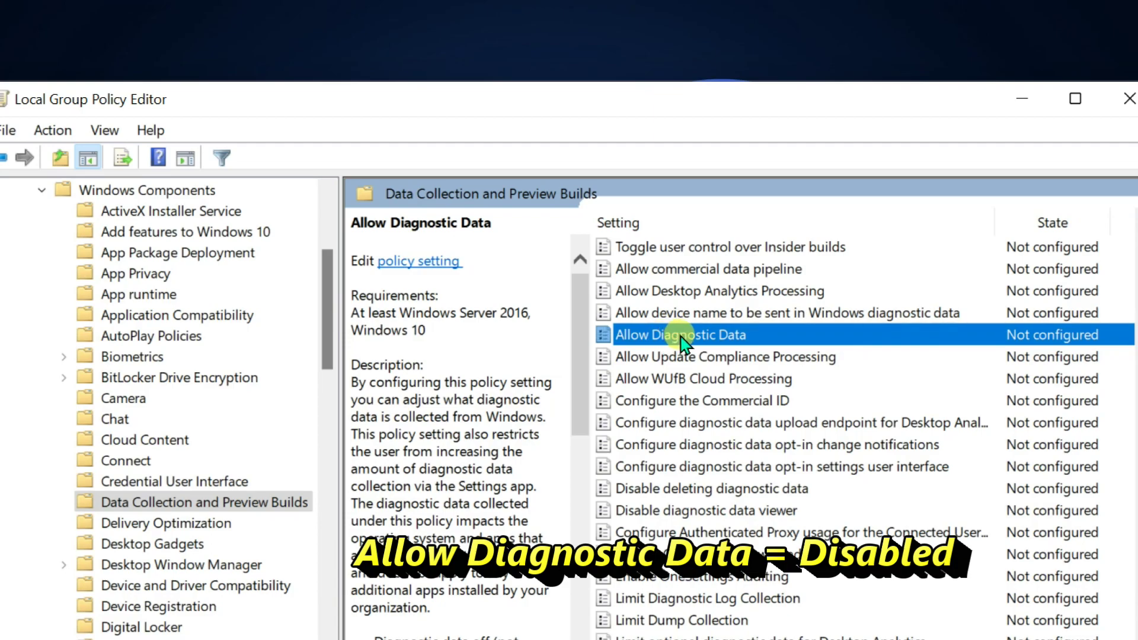
- Set Allow Diagnostic Data to Disabled, apply it and close its dialog
{"action": "double_click", "coordinate": [682, 337]}
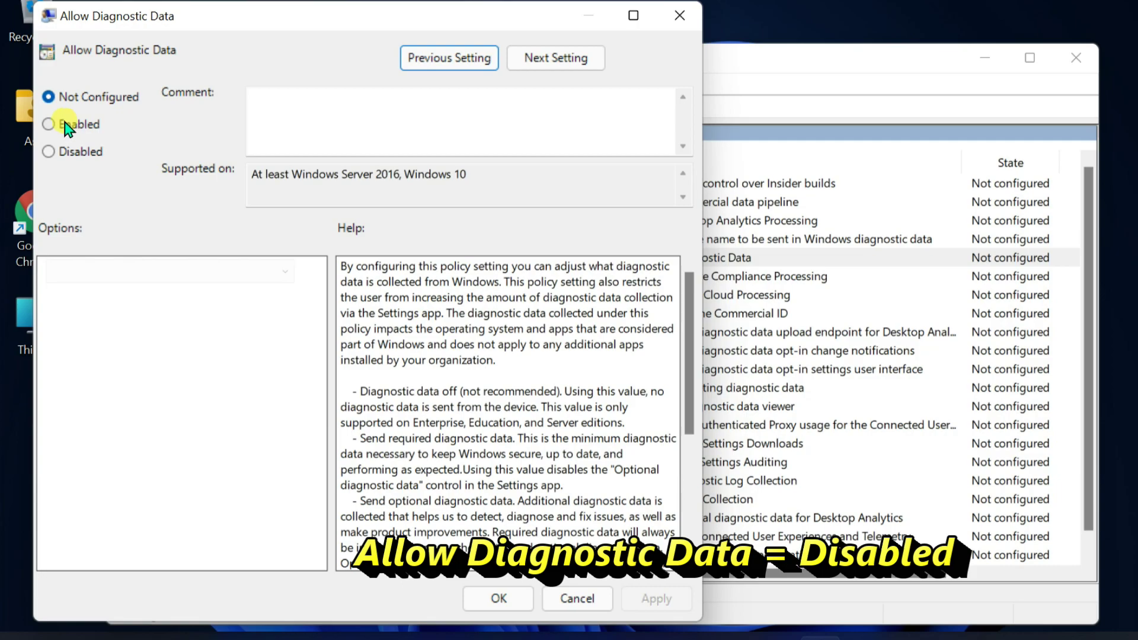
{"action": "left_click", "coordinate": [50, 126]}
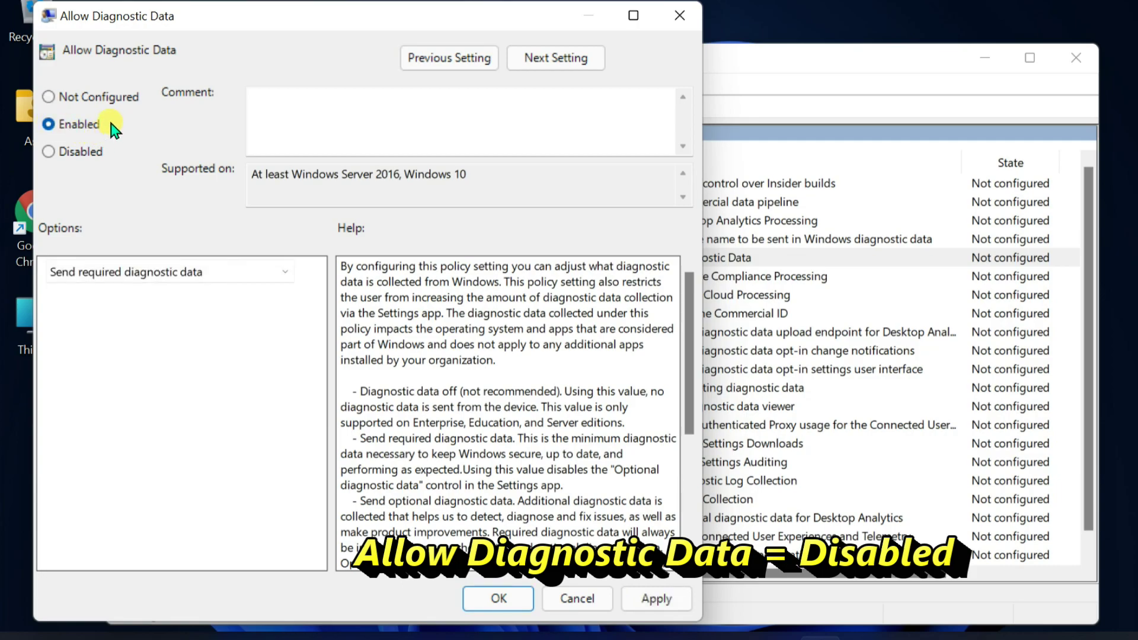
{"action": "left_click", "coordinate": [48, 150]}
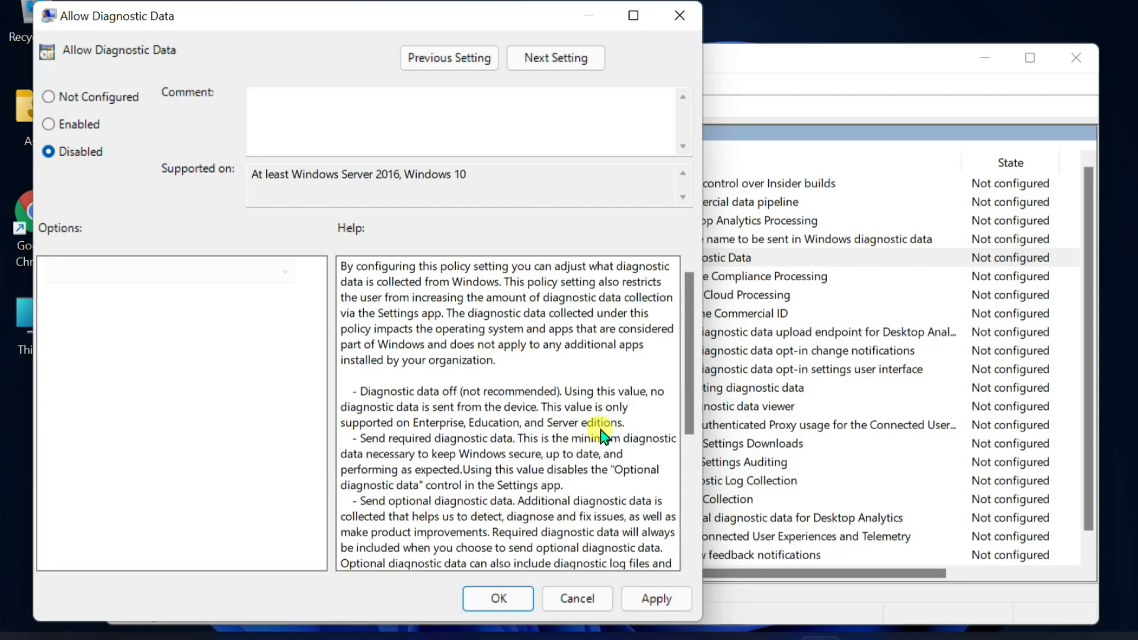
{"action": "left_click", "coordinate": [656, 599]}
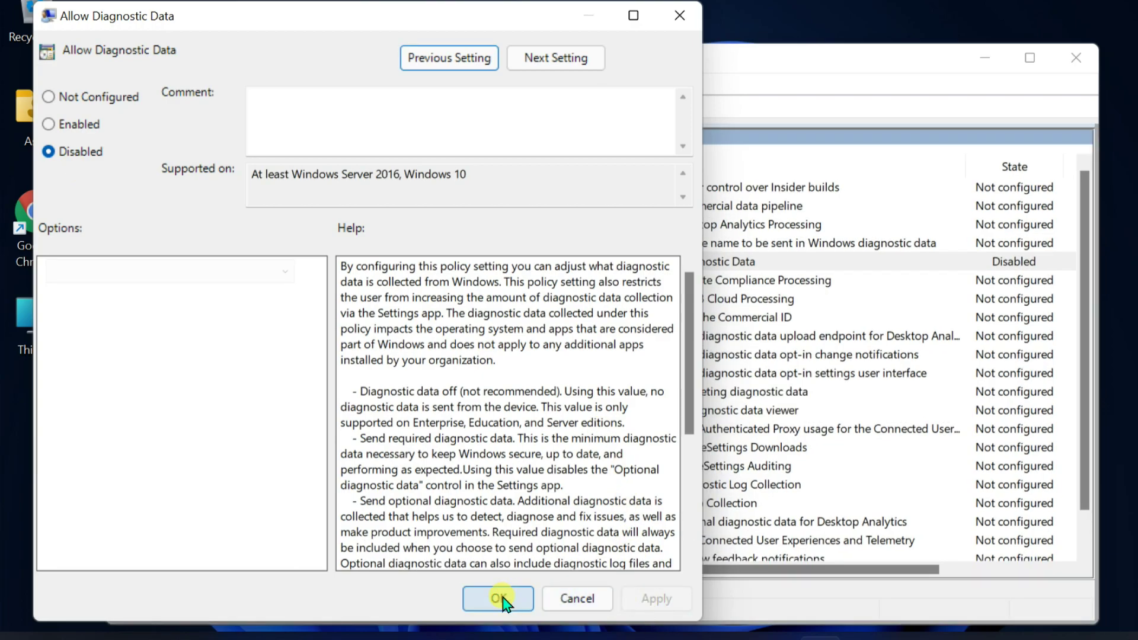
{"action": "left_click", "coordinate": [521, 595]}
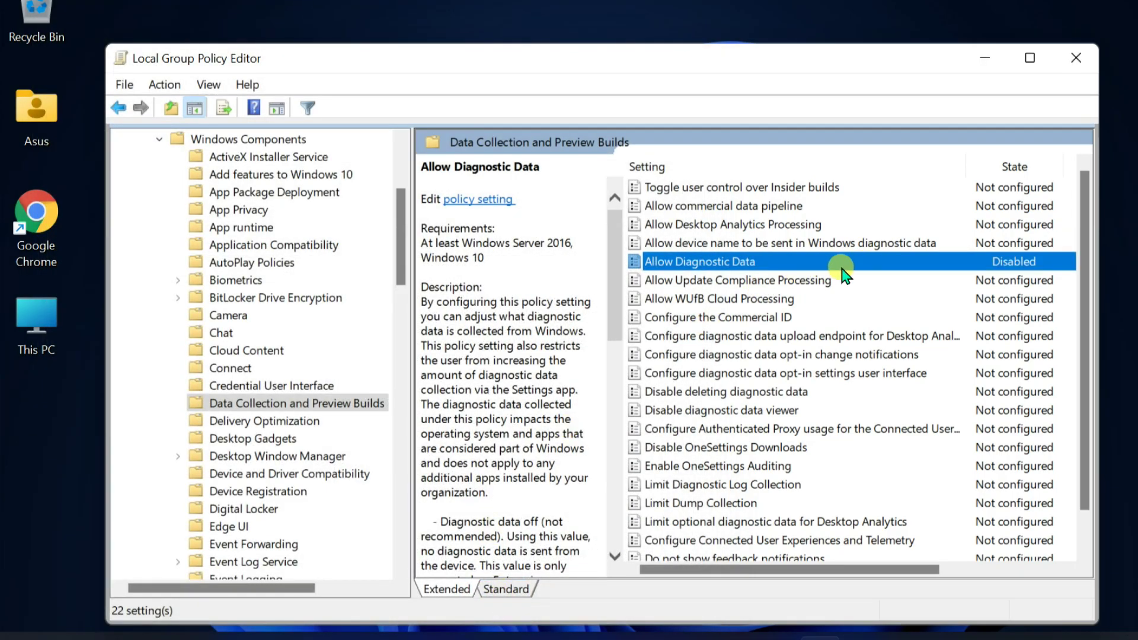
- Close the Group Policy Editor and launch Registry Editor via a 'registry editor' search
{"action": "left_click", "coordinate": [1070, 59]}
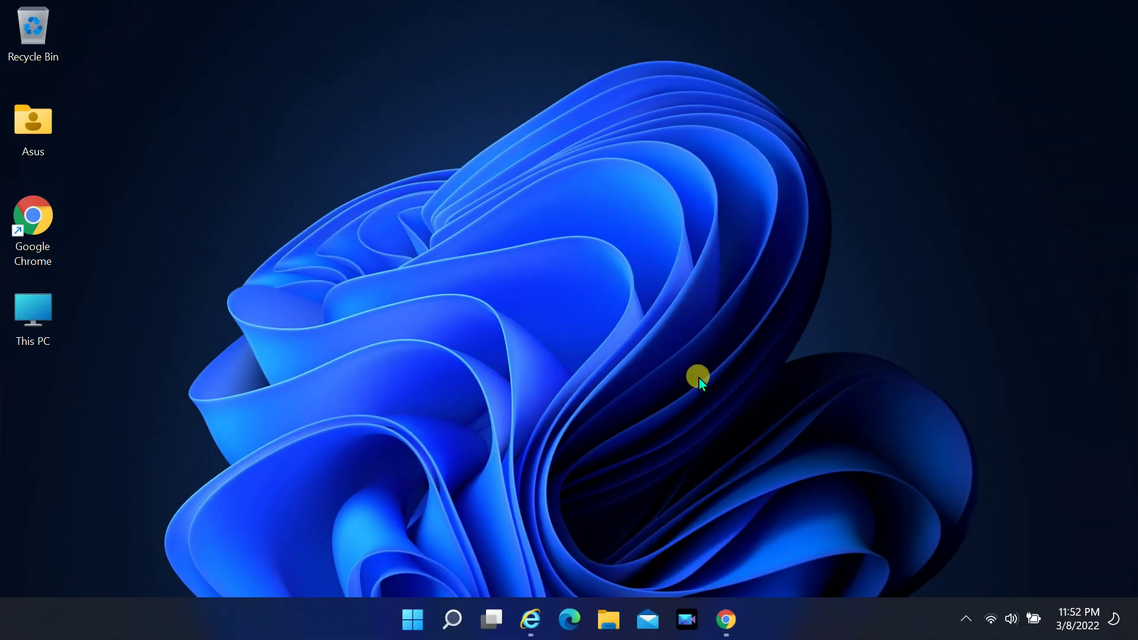
{"action": "left_click", "coordinate": [413, 619]}
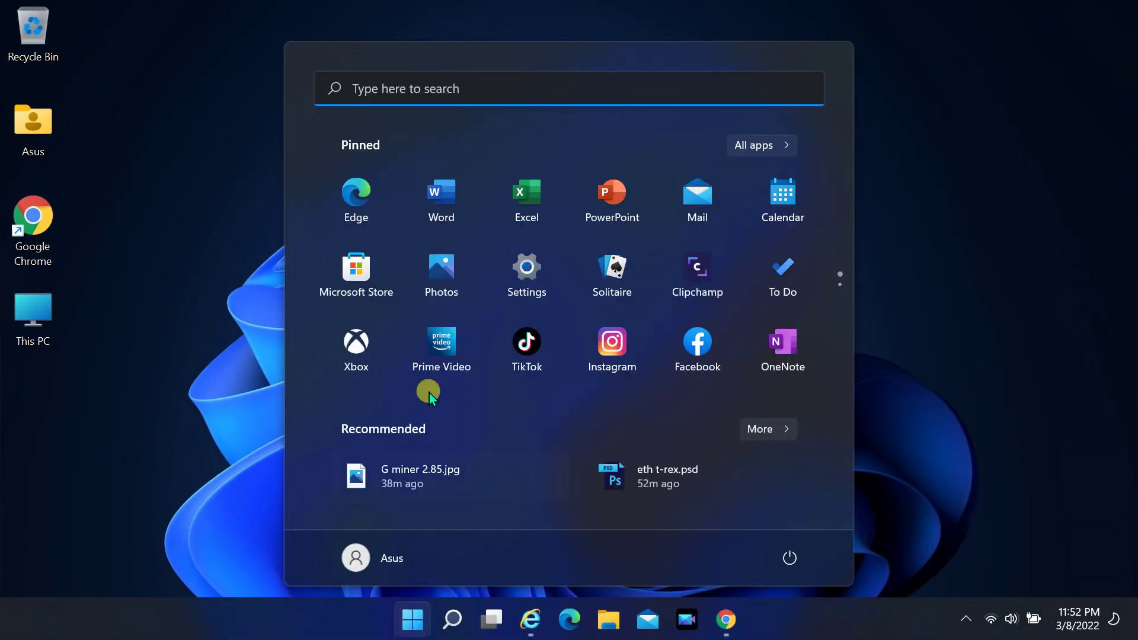
{"action": "left_click", "coordinate": [491, 86]}
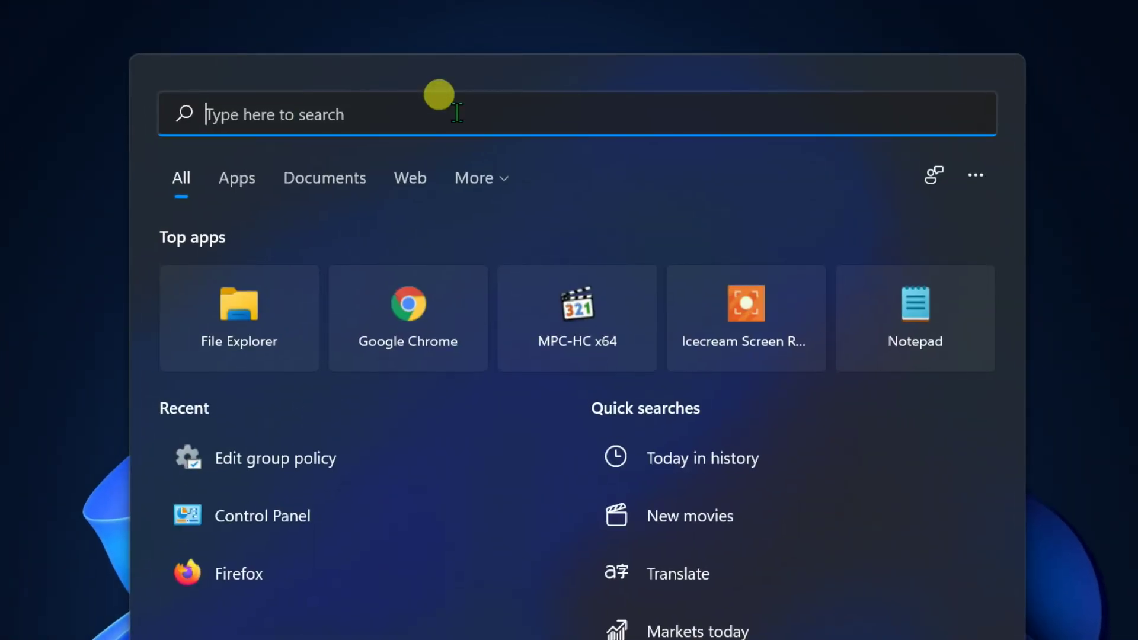
{"action": "type", "text": "re"}
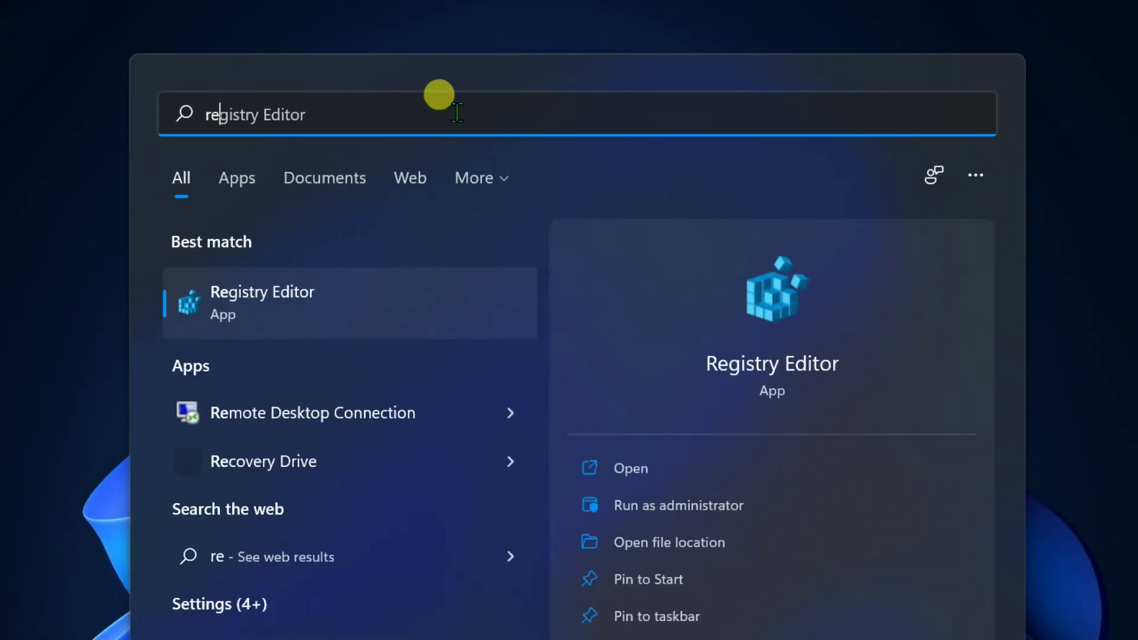
{"action": "type", "text": "gistry "}
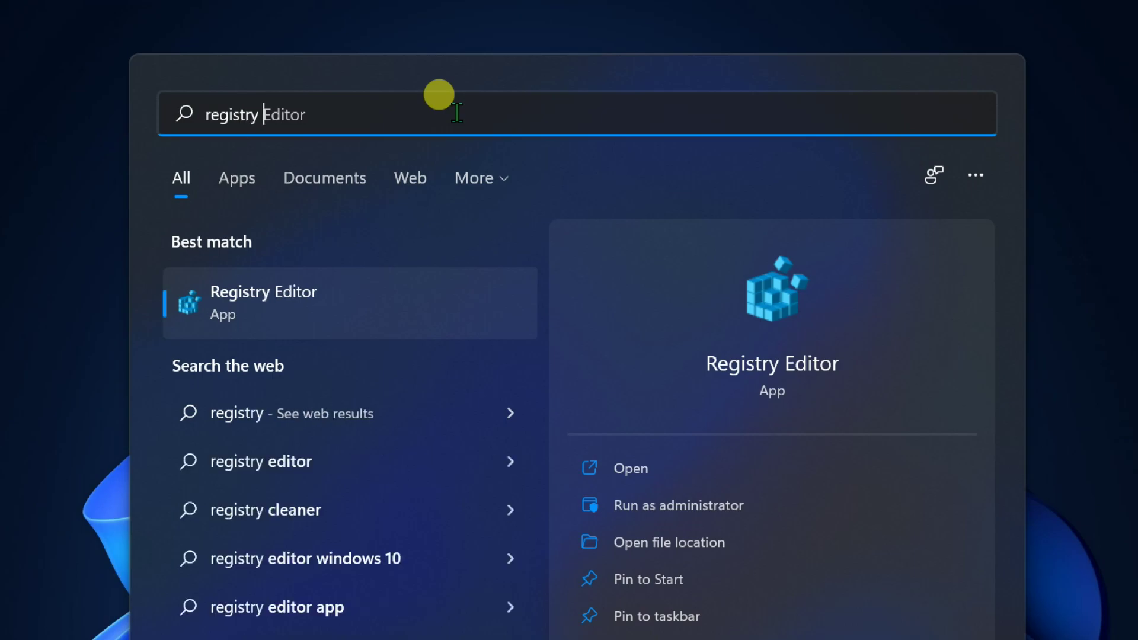
{"action": "type", "text": "editor"}
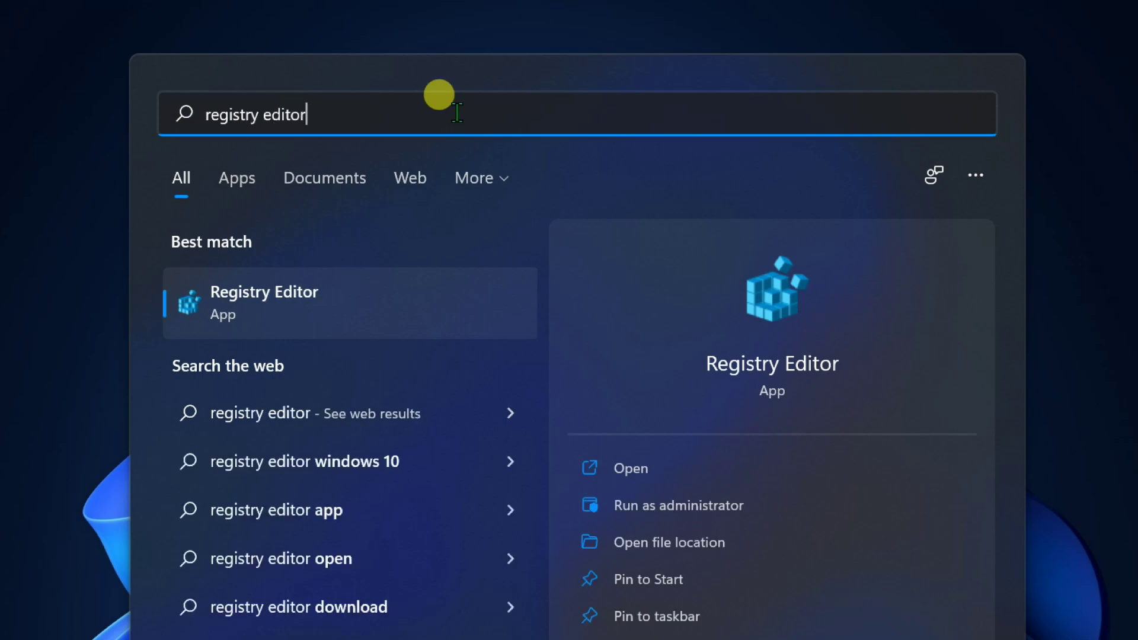
{"action": "left_click", "coordinate": [301, 290]}
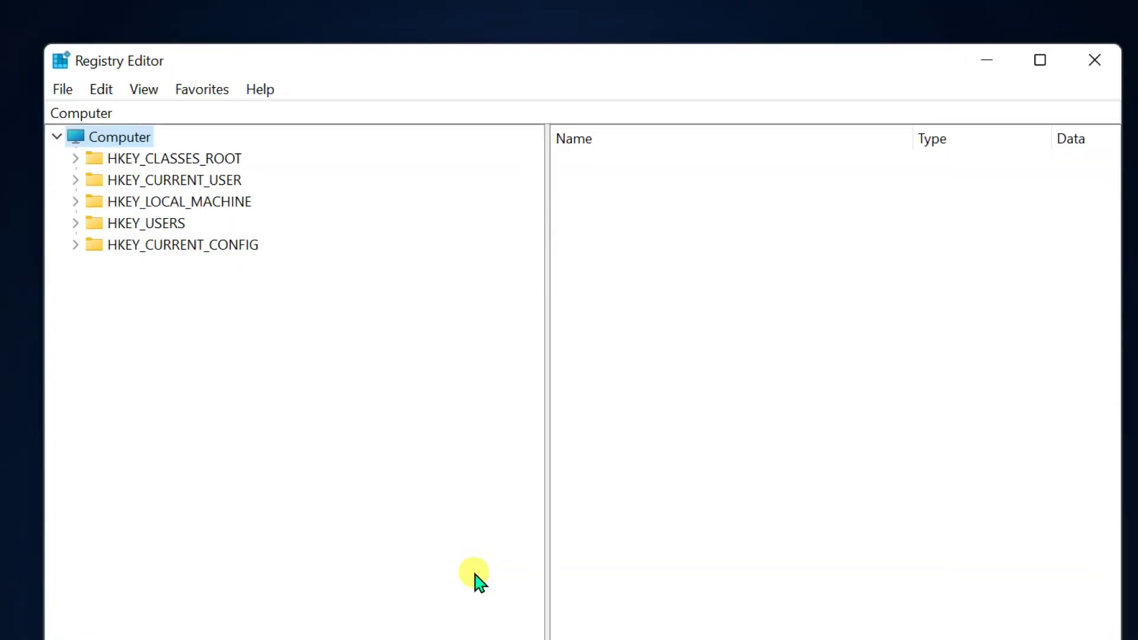
- Expand HKEY_LOCAL_MACHINE\SOFTWARE down through Policies to the Microsoft key
{"action": "left_click", "coordinate": [75, 201]}
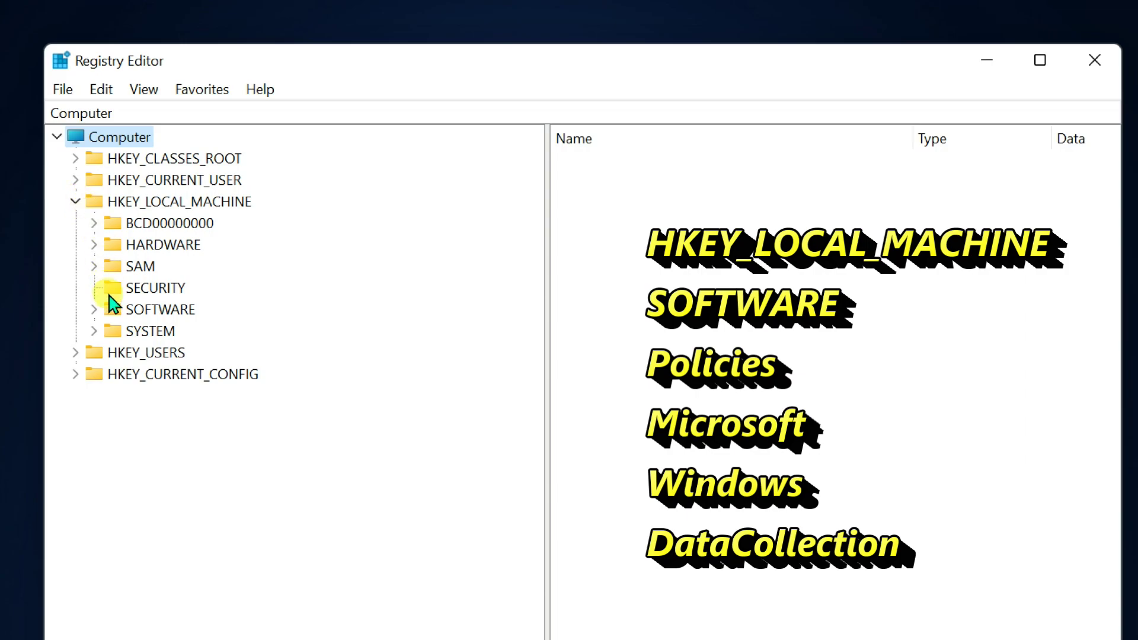
{"action": "left_click", "coordinate": [94, 309]}
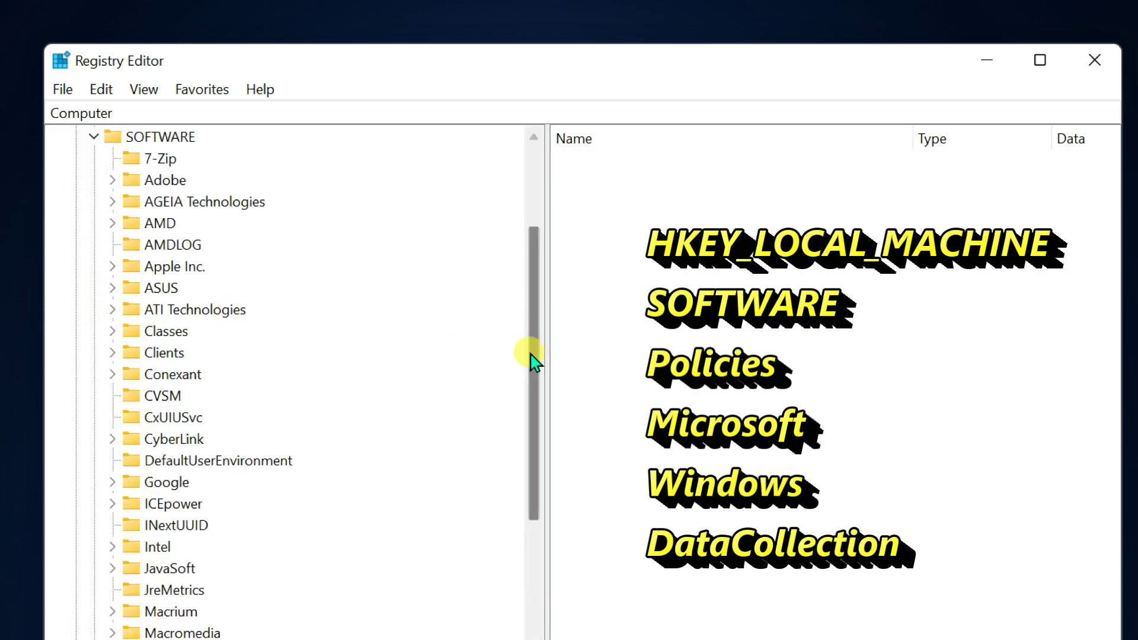
{"action": "scroll", "coordinate": [535, 356], "scroll_direction": "down", "scroll_amount": 6}
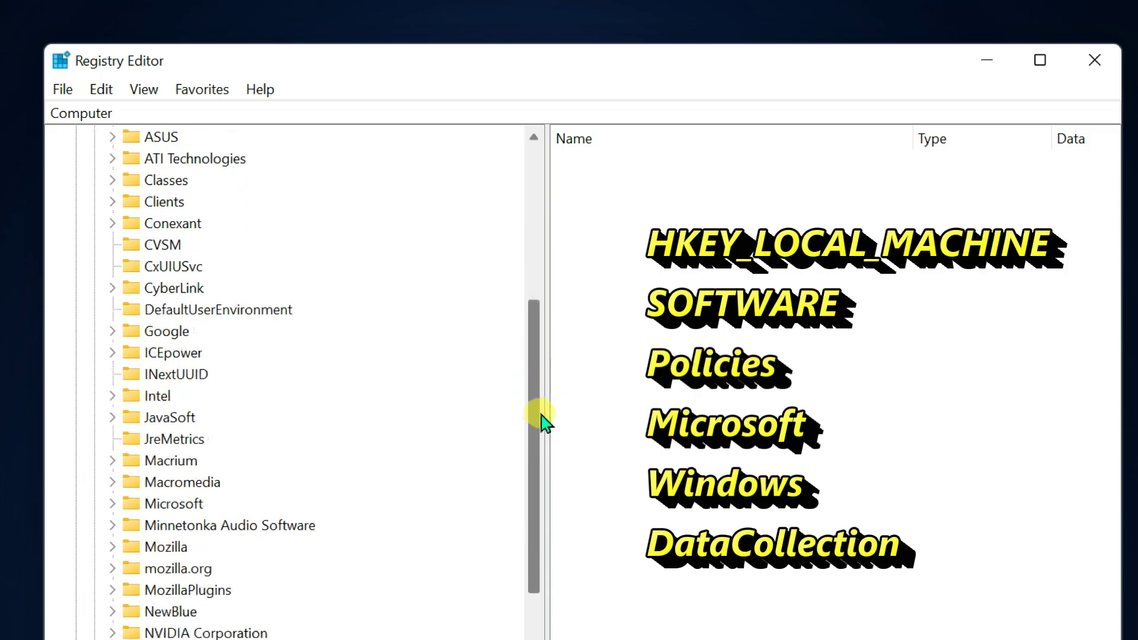
{"action": "scroll", "coordinate": [546, 519], "scroll_direction": "down", "scroll_amount": 2}
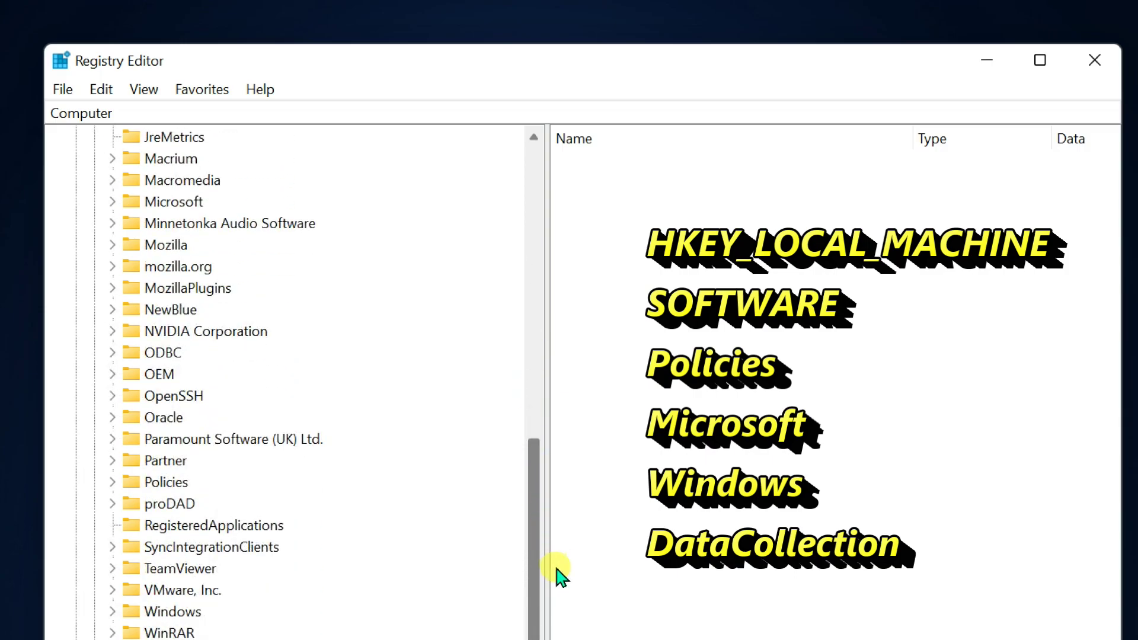
{"action": "left_click", "coordinate": [165, 481]}
{"action": "left_click", "coordinate": [112, 482]}
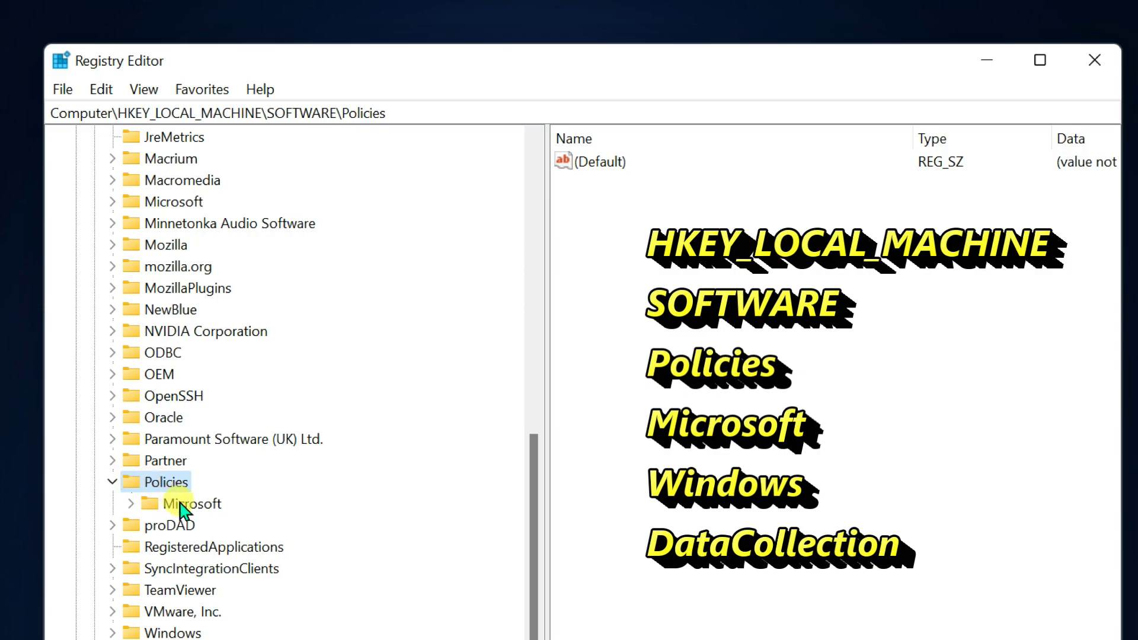
{"action": "left_click", "coordinate": [150, 504]}
{"action": "left_click", "coordinate": [131, 503]}
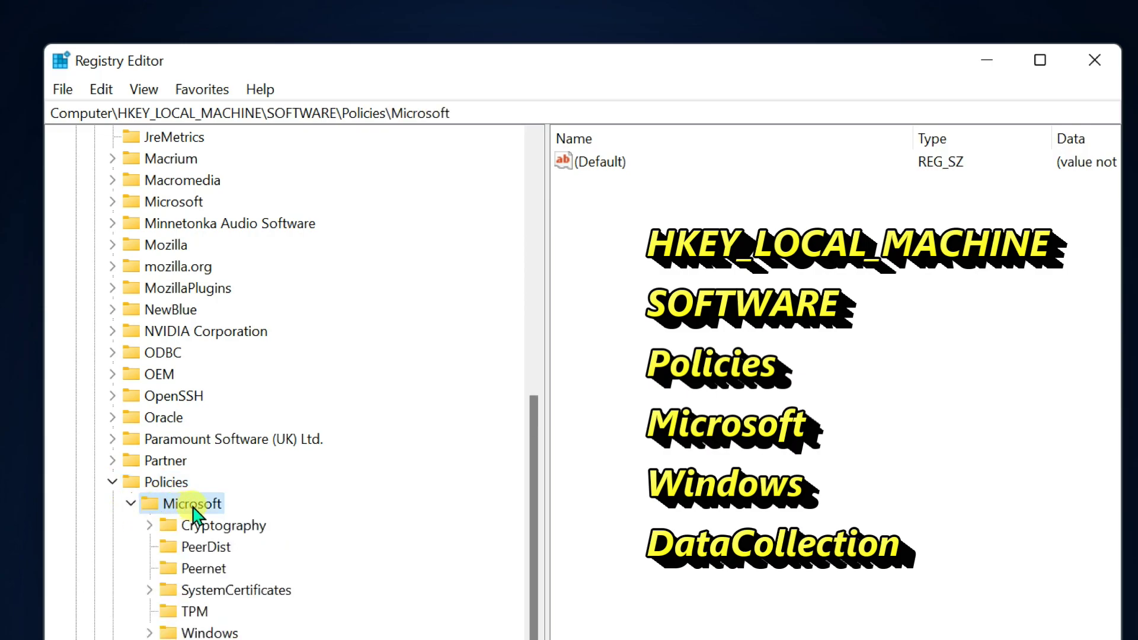
- Expand the Windows key and select its DataCollection subkey
{"action": "left_click", "coordinate": [178, 616]}
{"action": "left_click", "coordinate": [149, 616]}
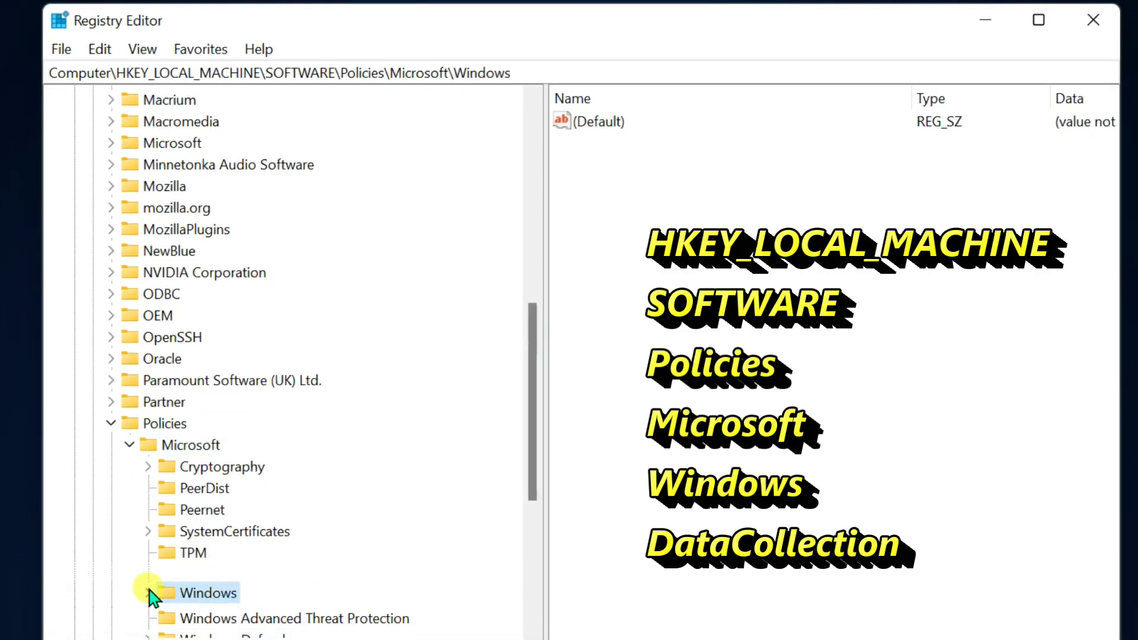
{"action": "scroll", "coordinate": [207, 332], "scroll_direction": "up", "scroll_amount": 1}
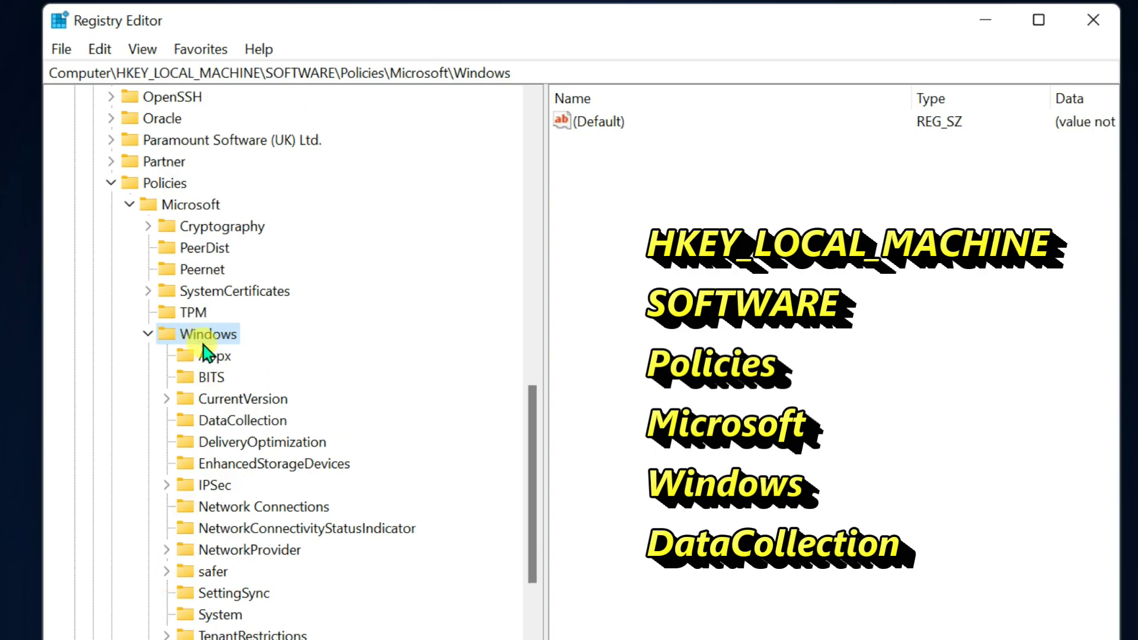
{"action": "left_click", "coordinate": [241, 422]}
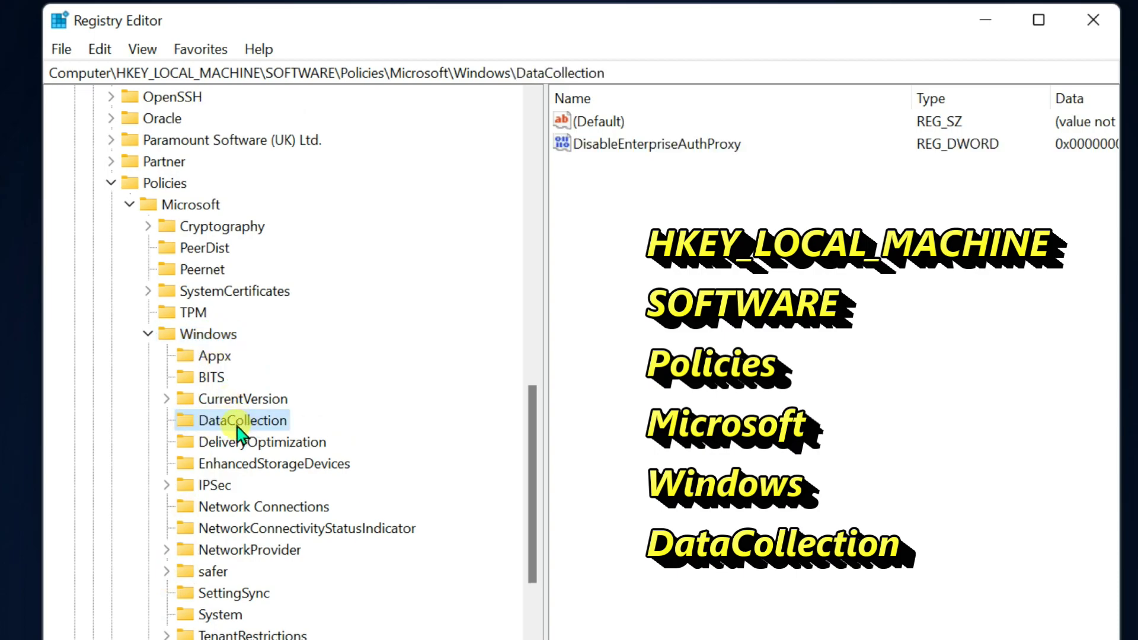
{"action": "right_click", "coordinate": [603, 177]}
- Create a DWORD (32-bit) value named AllowTelemetry in the DataCollection key
{"action": "mouse_move", "coordinate": [656, 191]}
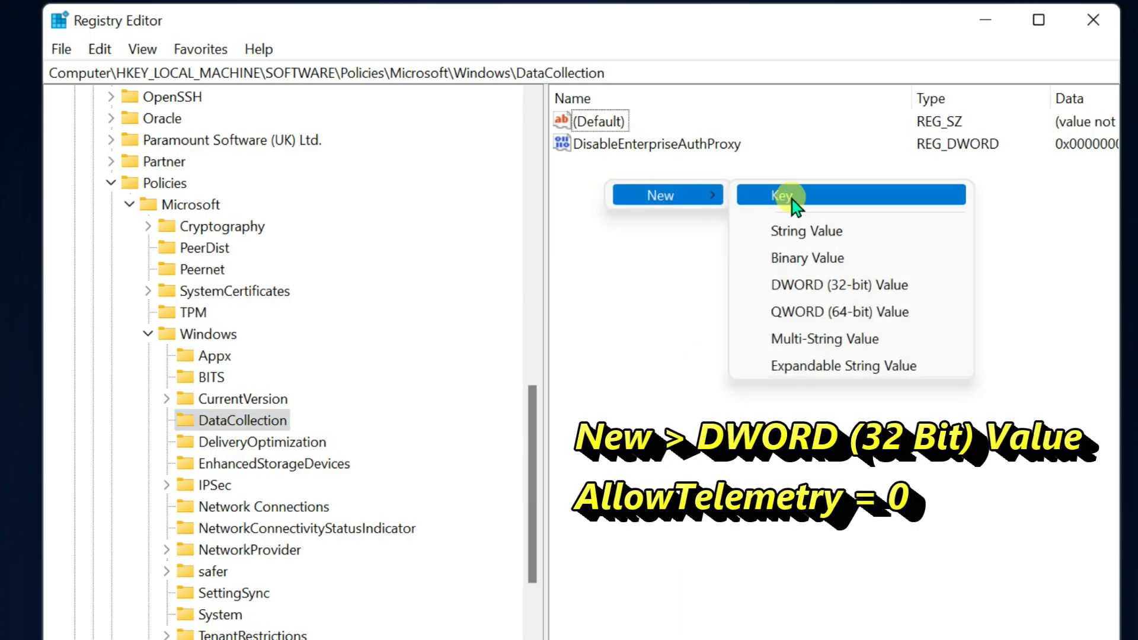
{"action": "left_click", "coordinate": [867, 284]}
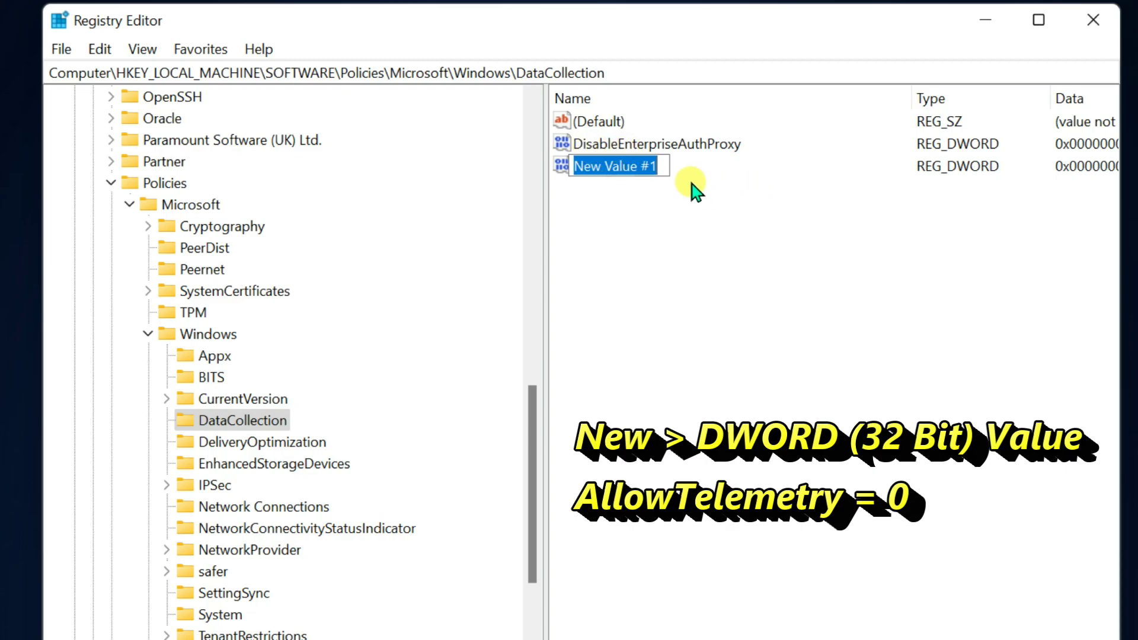
{"action": "key", "text": "BackSpace"}
{"action": "type", "text": "Allo"}
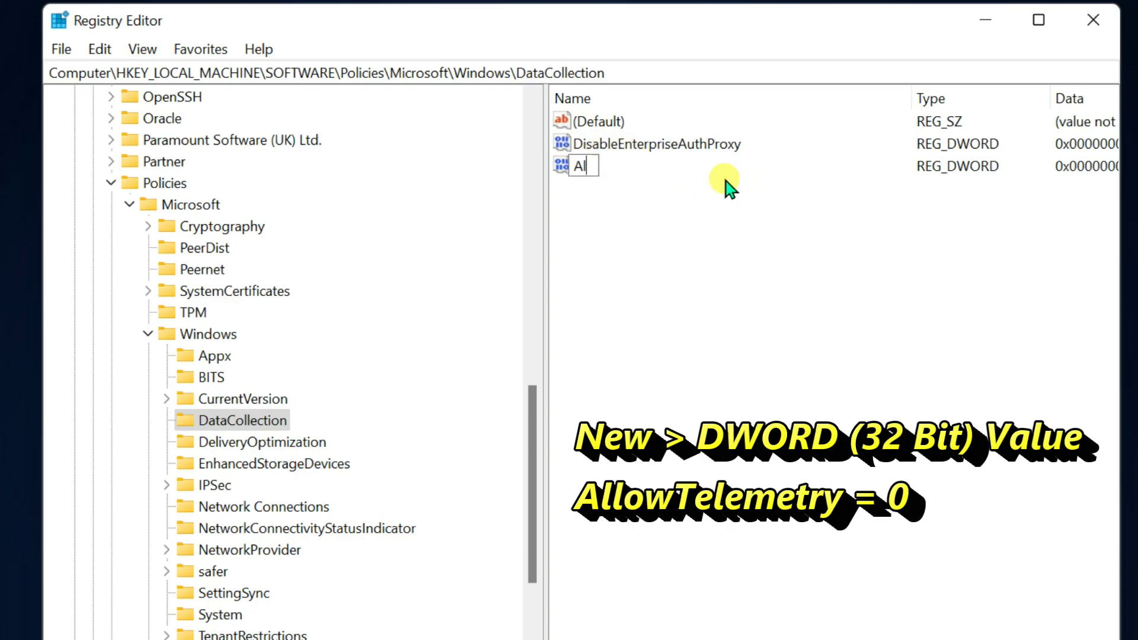
{"action": "type", "text": "wTelemetry"}
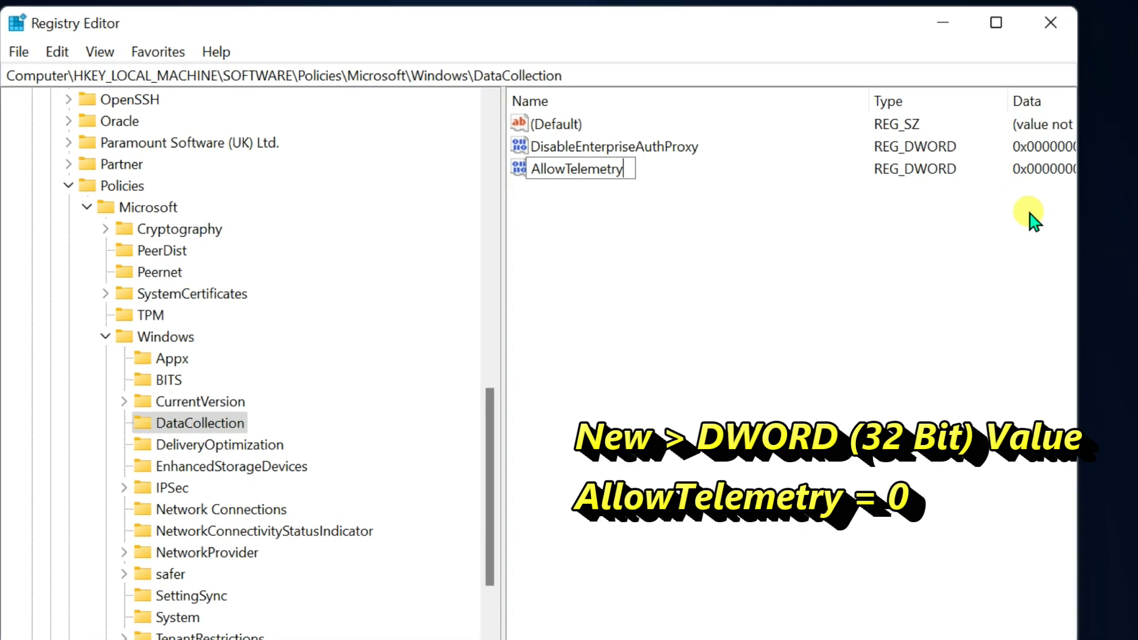
{"action": "left_click_drag", "start_coordinate": [1076, 230], "coordinate": [1137, 230]}
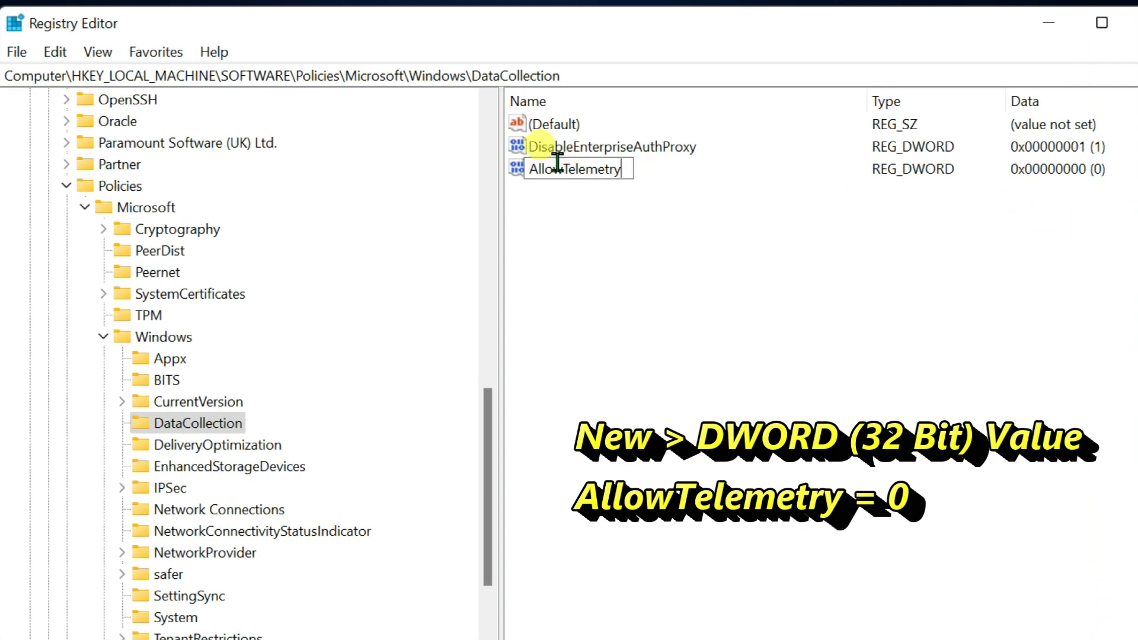
{"action": "left_click", "coordinate": [516, 173]}
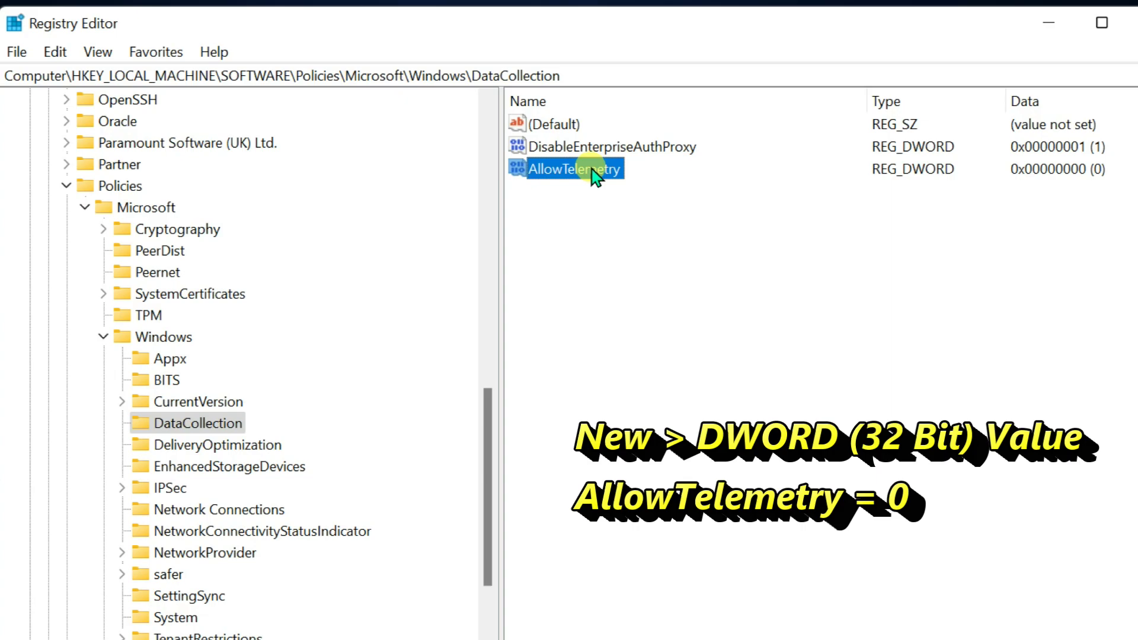
- Enter 0 as AllowTelemetry's value data and confirm it
{"action": "double_click", "coordinate": [557, 173]}
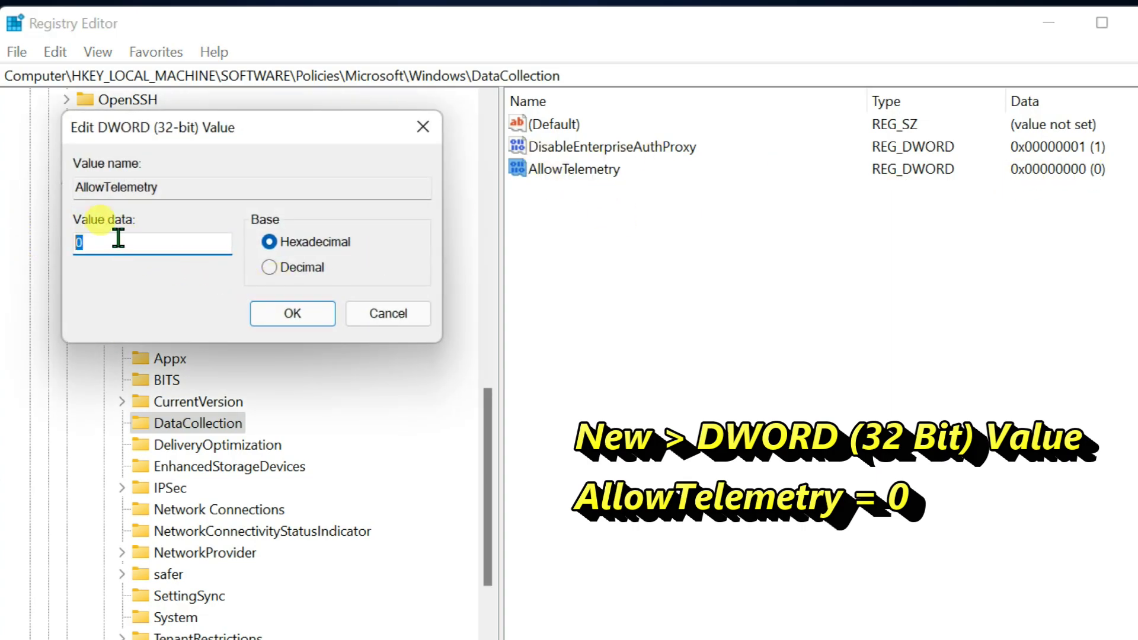
{"action": "double_click", "coordinate": [86, 243]}
{"action": "type", "text": "0"}
{"action": "left_click", "coordinate": [284, 307]}
{"action": "left_click", "coordinate": [737, 298]}
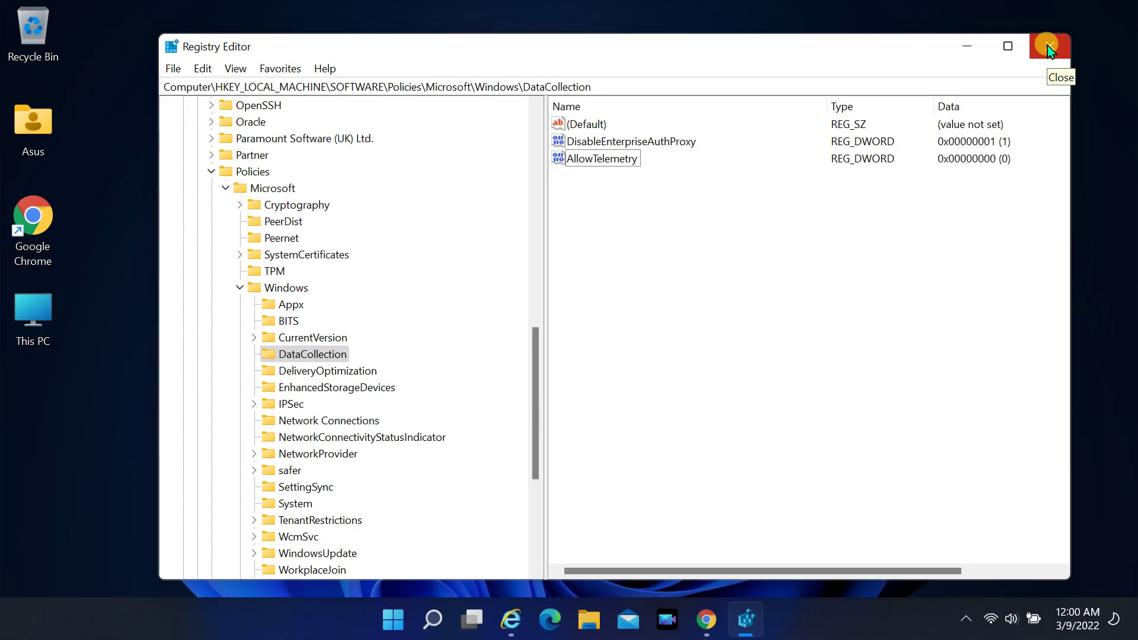
- Close Registry Editor and launch the Services app from a 'services' Start search
{"action": "left_click", "coordinate": [1048, 46]}
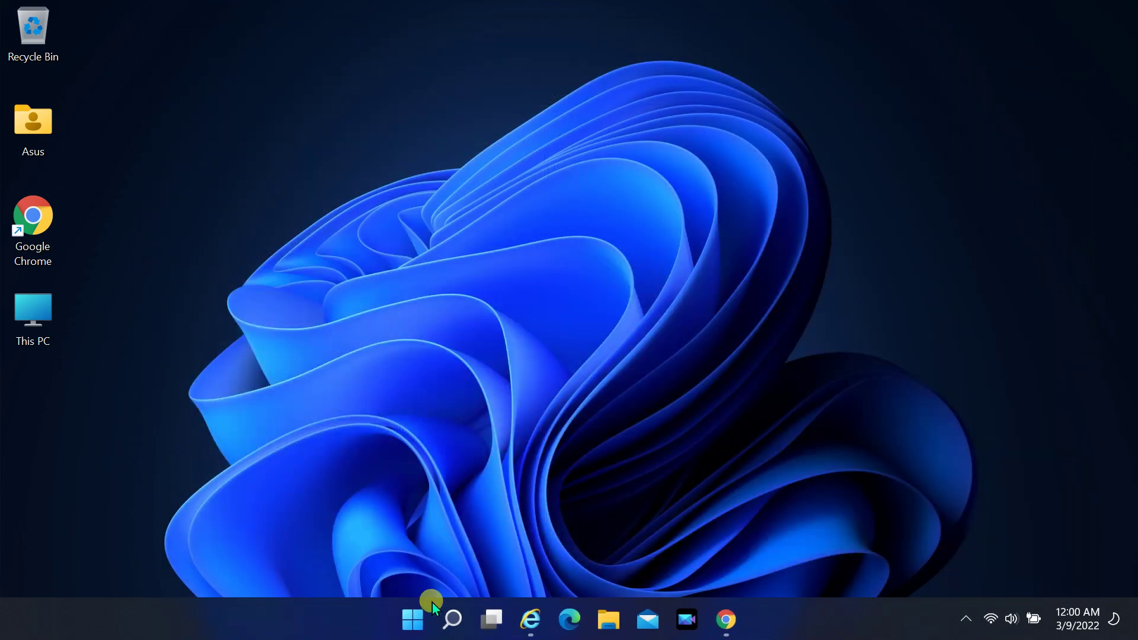
{"action": "left_click", "coordinate": [405, 623]}
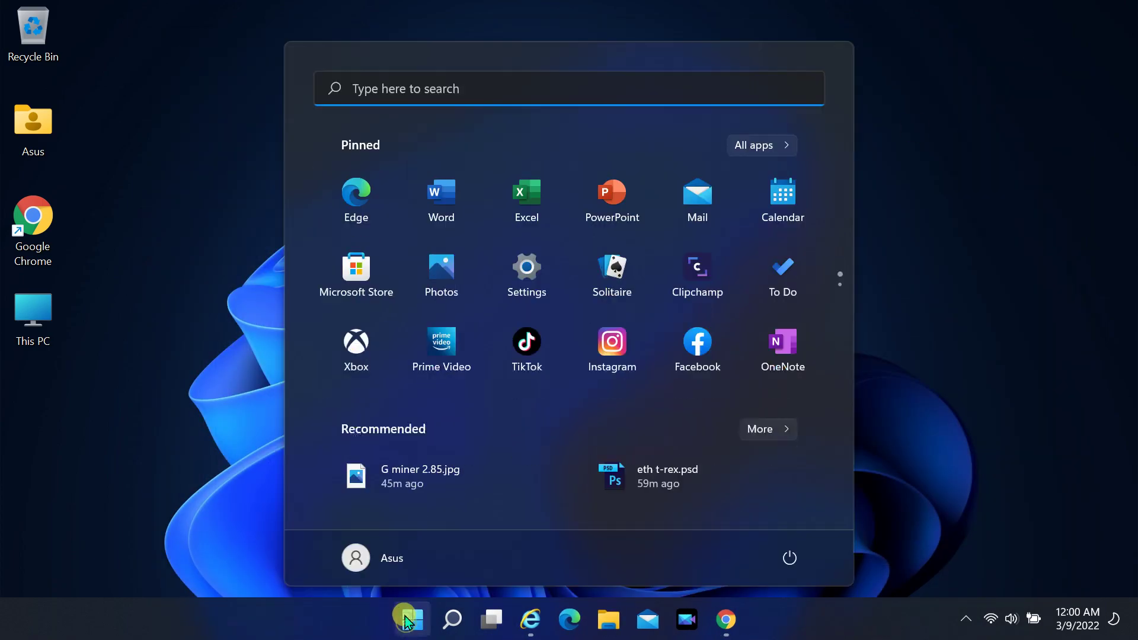
{"action": "left_click", "coordinate": [784, 557]}
{"action": "left_click", "coordinate": [782, 519]}
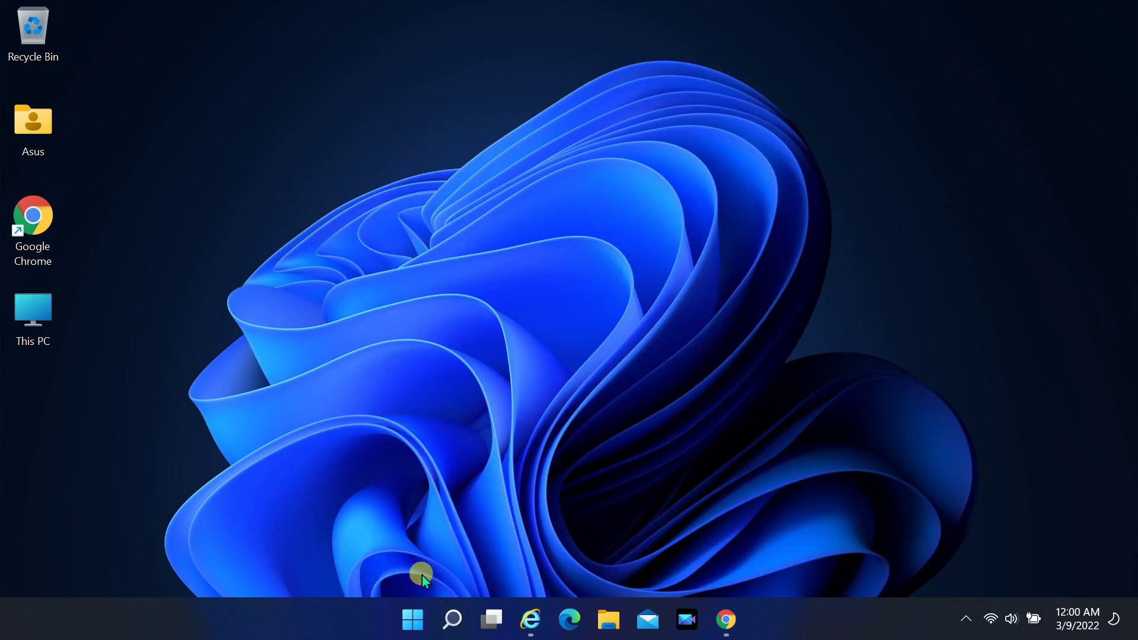
{"action": "left_click", "coordinate": [414, 610]}
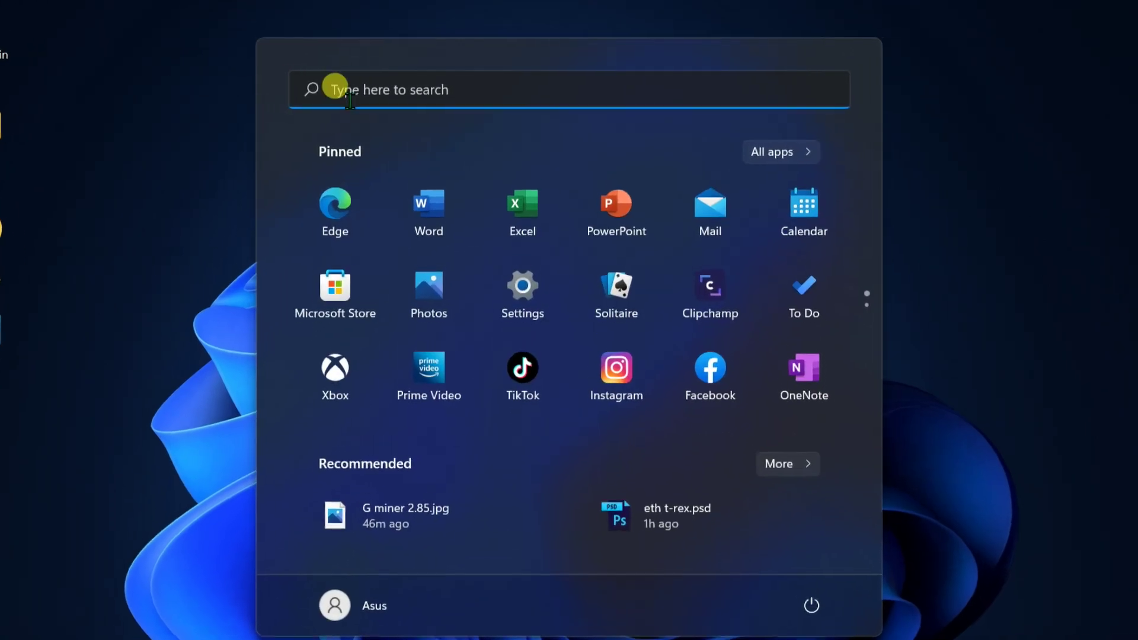
{"action": "left_click", "coordinate": [332, 87]}
{"action": "type", "text": "services"}
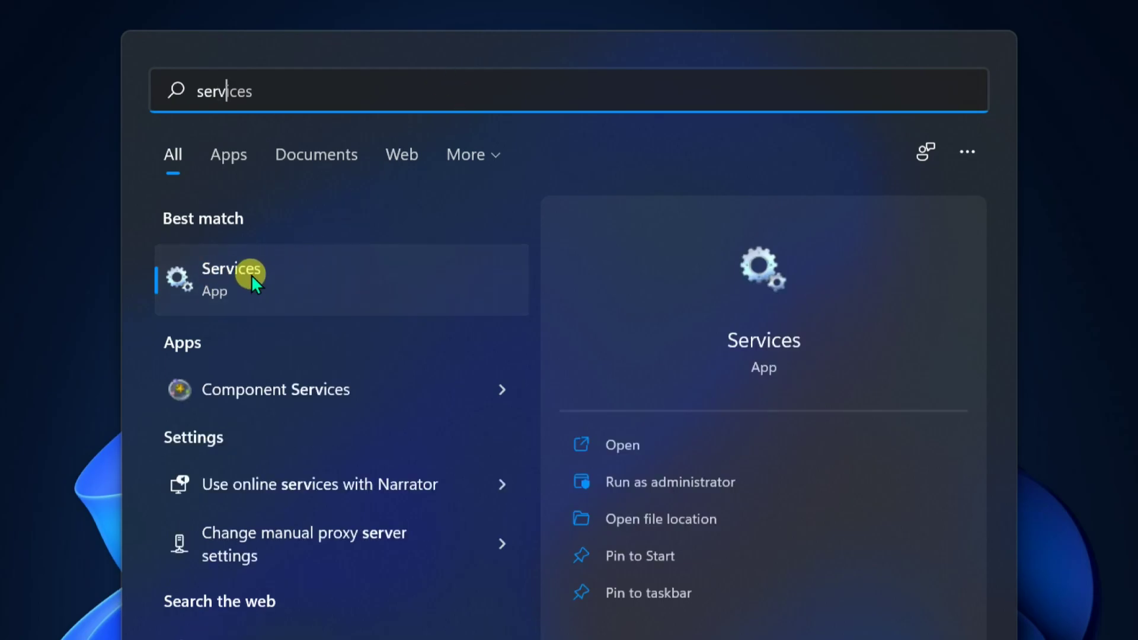
{"action": "left_click", "coordinate": [252, 275]}
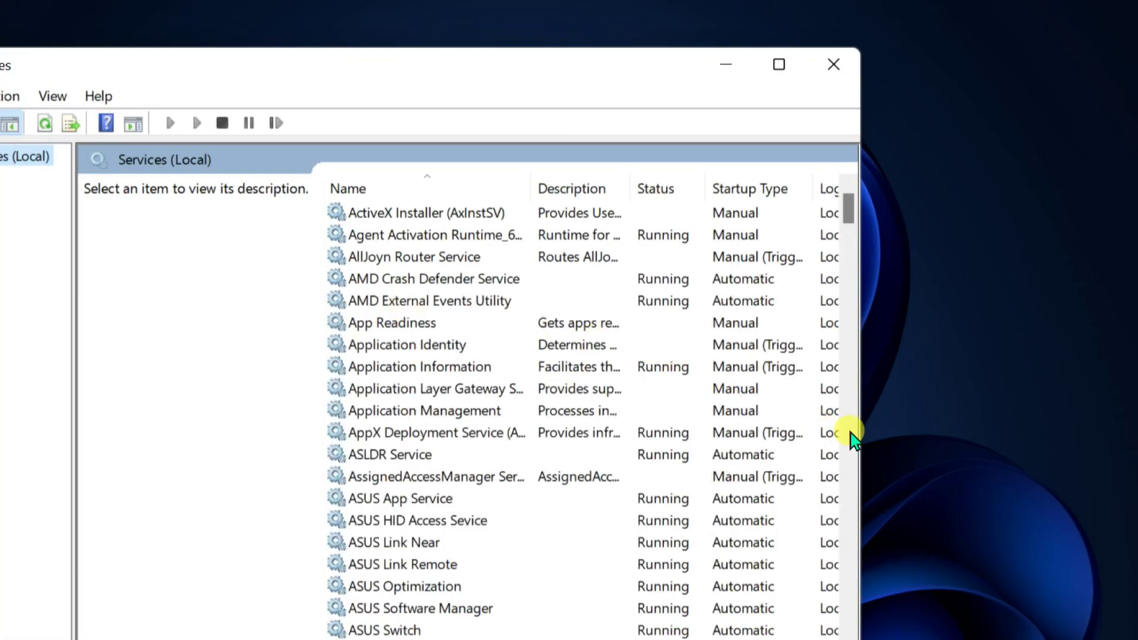
- Widen Services, select Connected User Experiences and Telemetry, and widen the Name column
{"action": "left_click_drag", "start_coordinate": [865, 429], "coordinate": [1135, 415]}
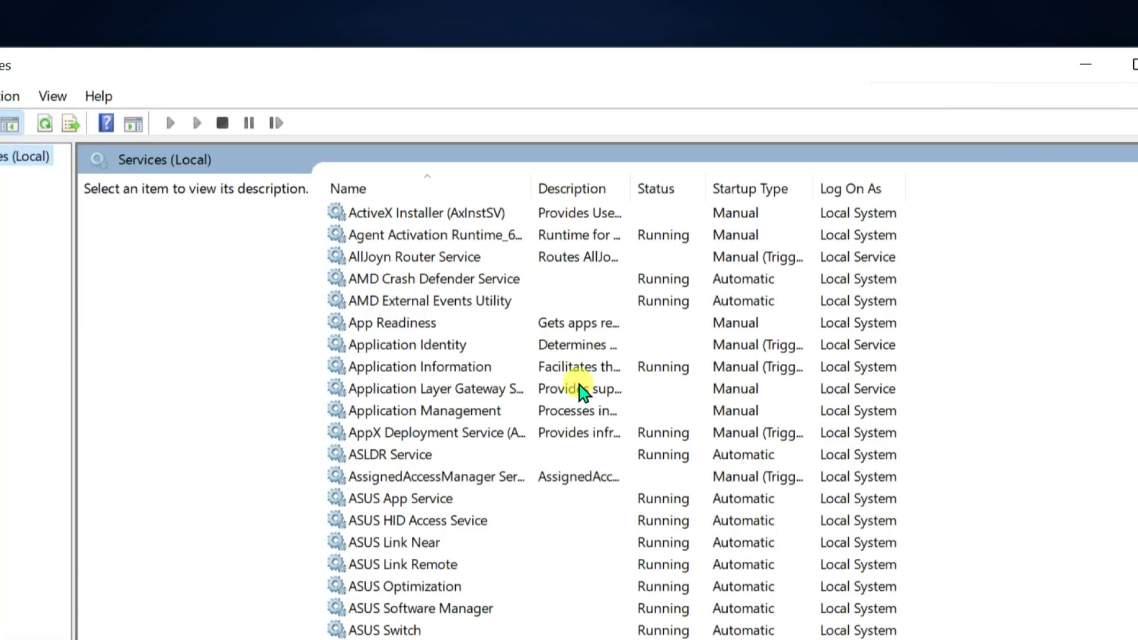
{"action": "scroll", "coordinate": [611, 421], "scroll_direction": "down", "scroll_amount": 1}
{"action": "scroll", "coordinate": [611, 421], "scroll_direction": "down", "scroll_amount": 2}
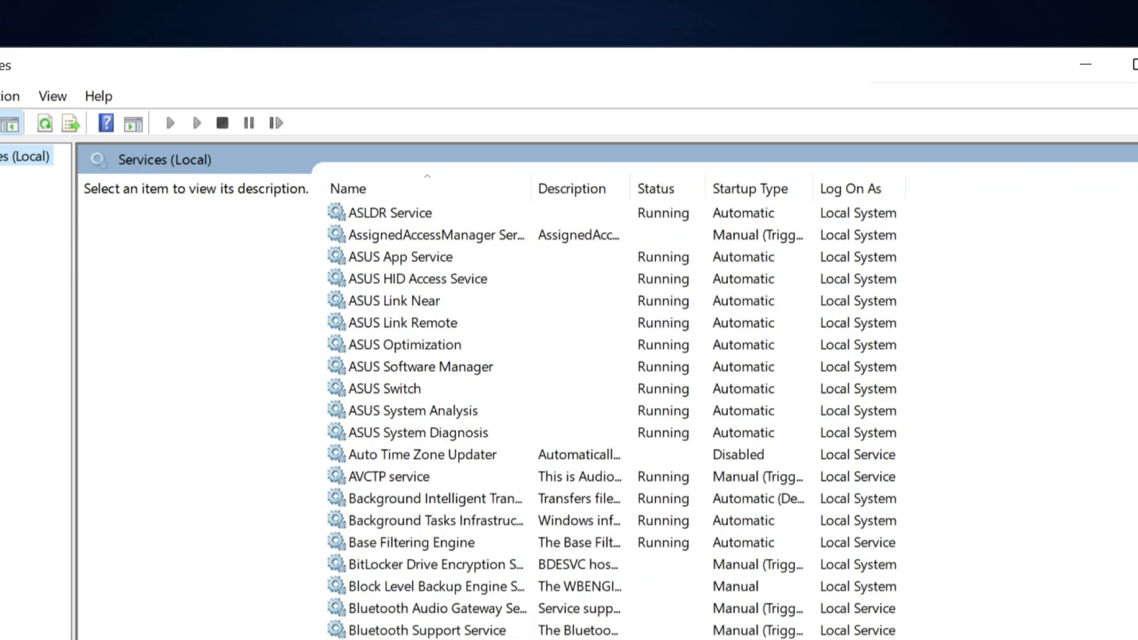
{"action": "scroll", "coordinate": [611, 421], "scroll_direction": "up", "scroll_amount": 4}
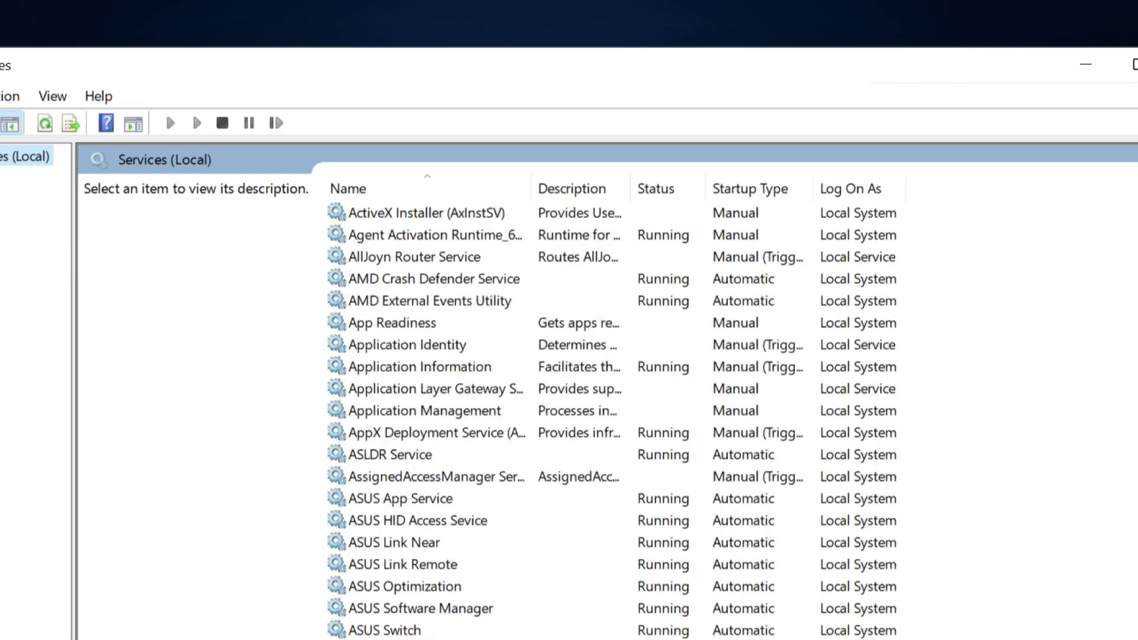
{"action": "scroll", "coordinate": [610, 421], "scroll_direction": "down", "scroll_amount": 9}
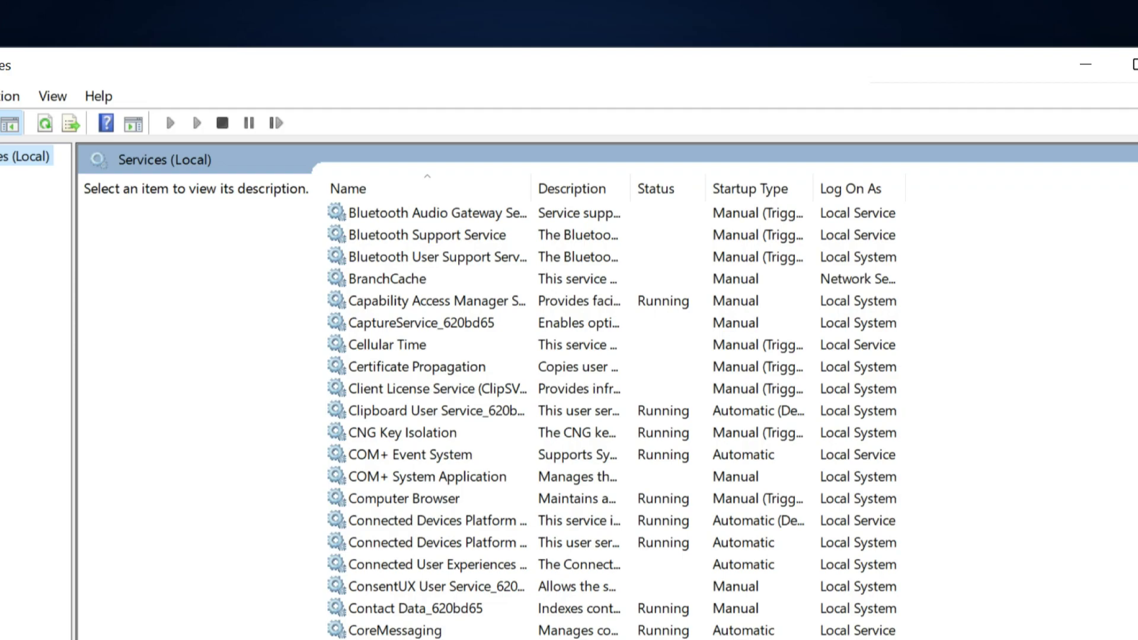
{"action": "scroll", "coordinate": [610, 421], "scroll_direction": "down", "scroll_amount": 3}
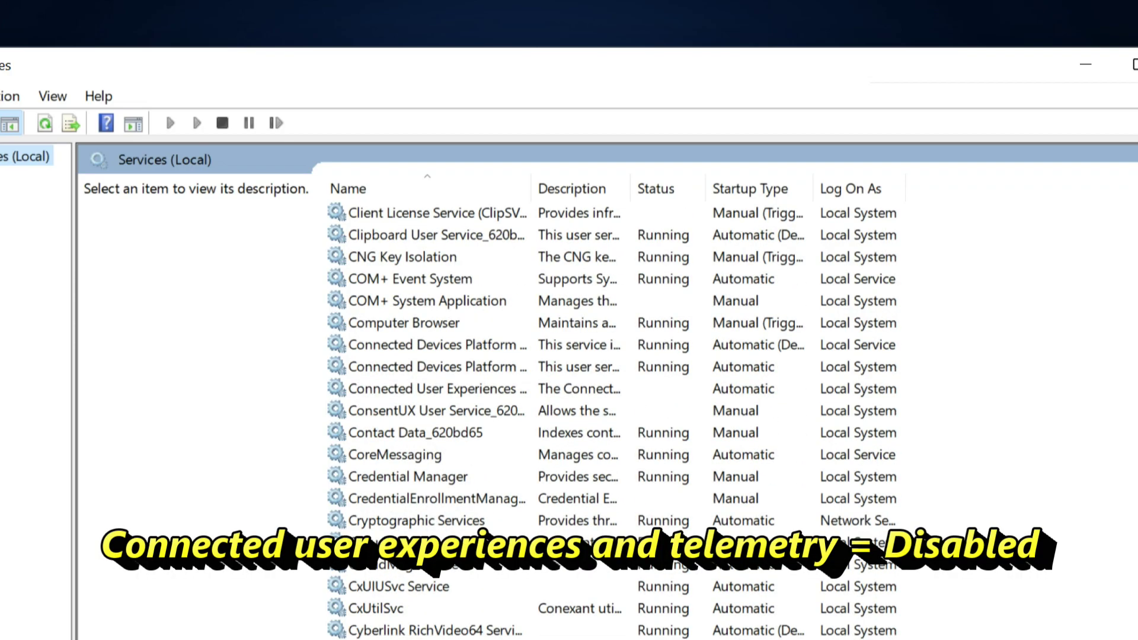
{"action": "left_click", "coordinate": [443, 396]}
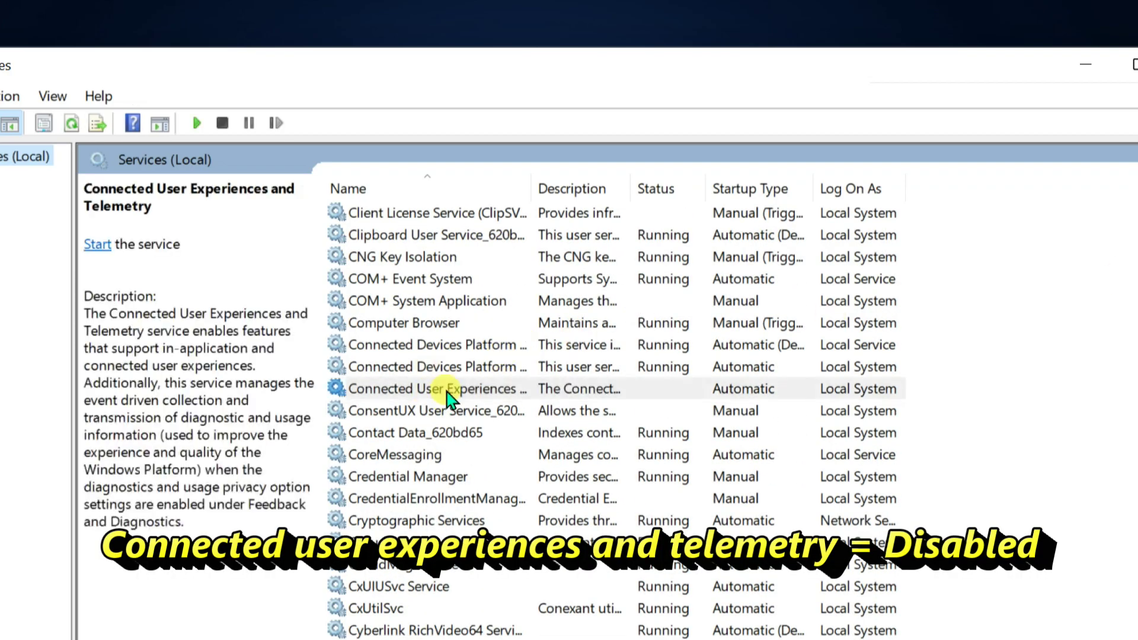
{"action": "left_click_drag", "start_coordinate": [531, 173], "coordinate": [719, 173]}
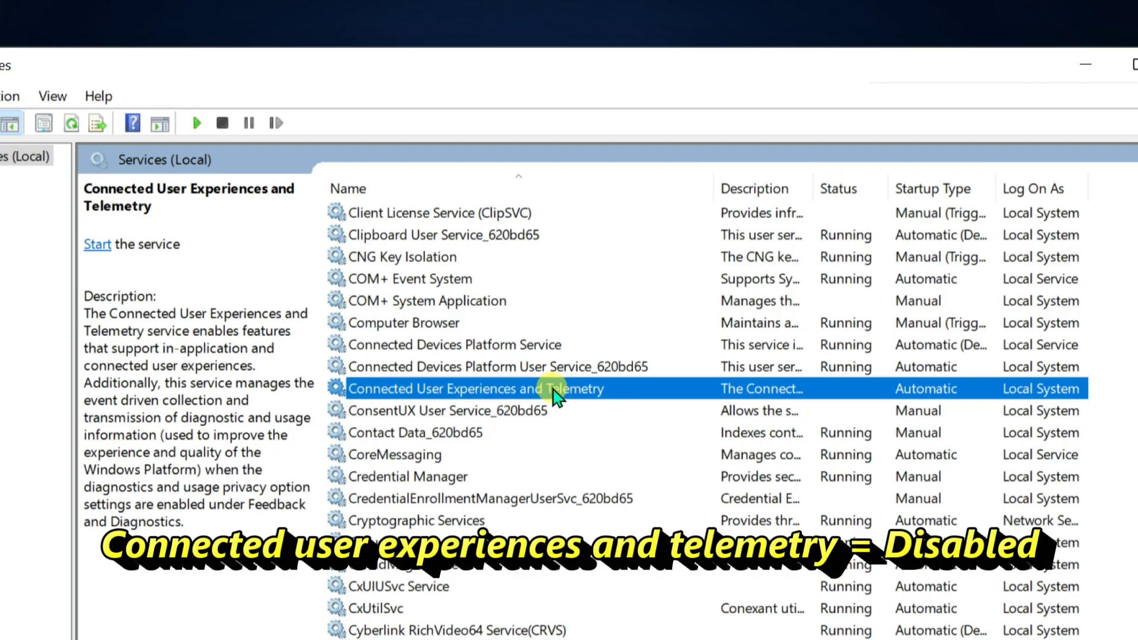
- Set the Connected User Experiences and Telemetry (DiagTrack) service startup type to Disabled and apply
{"action": "double_click", "coordinate": [525, 390]}
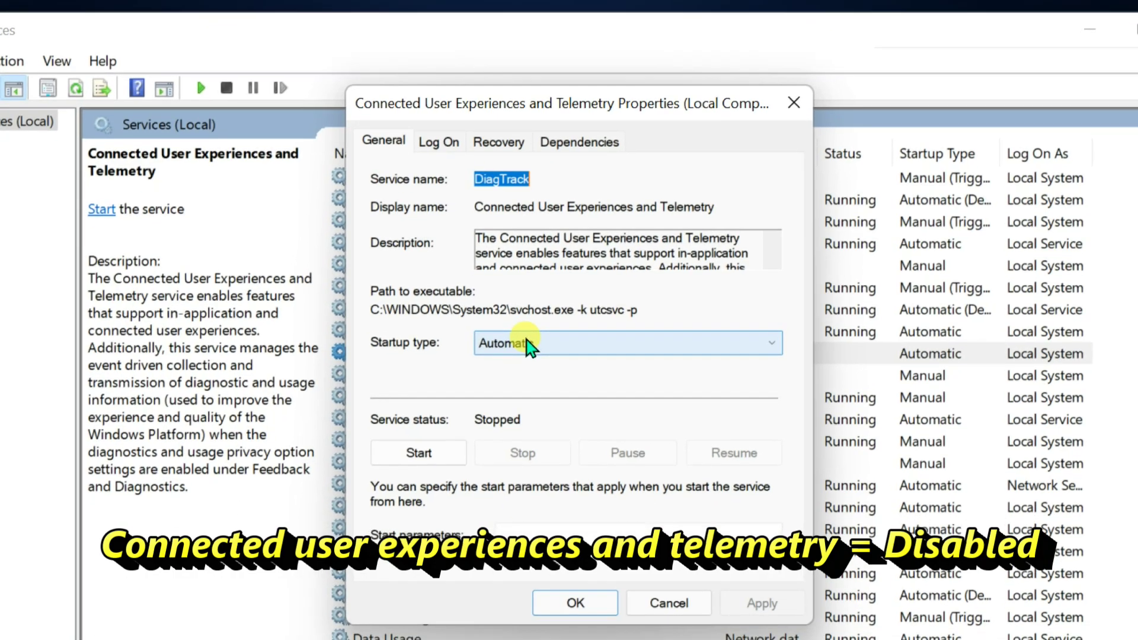
{"action": "left_click", "coordinate": [525, 379]}
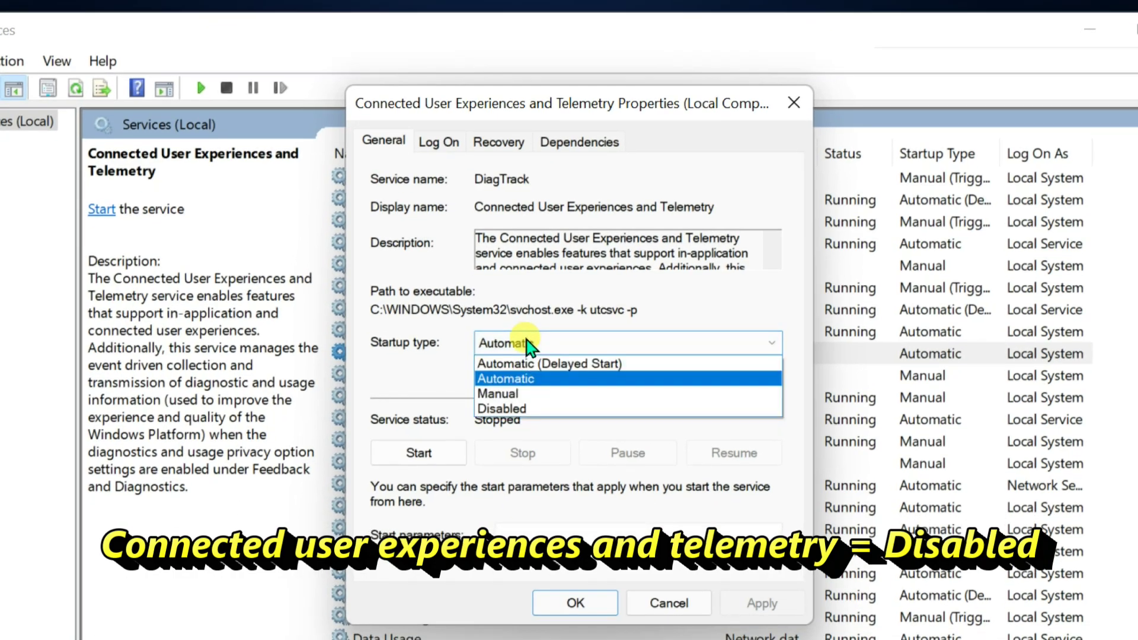
{"action": "left_click", "coordinate": [520, 409]}
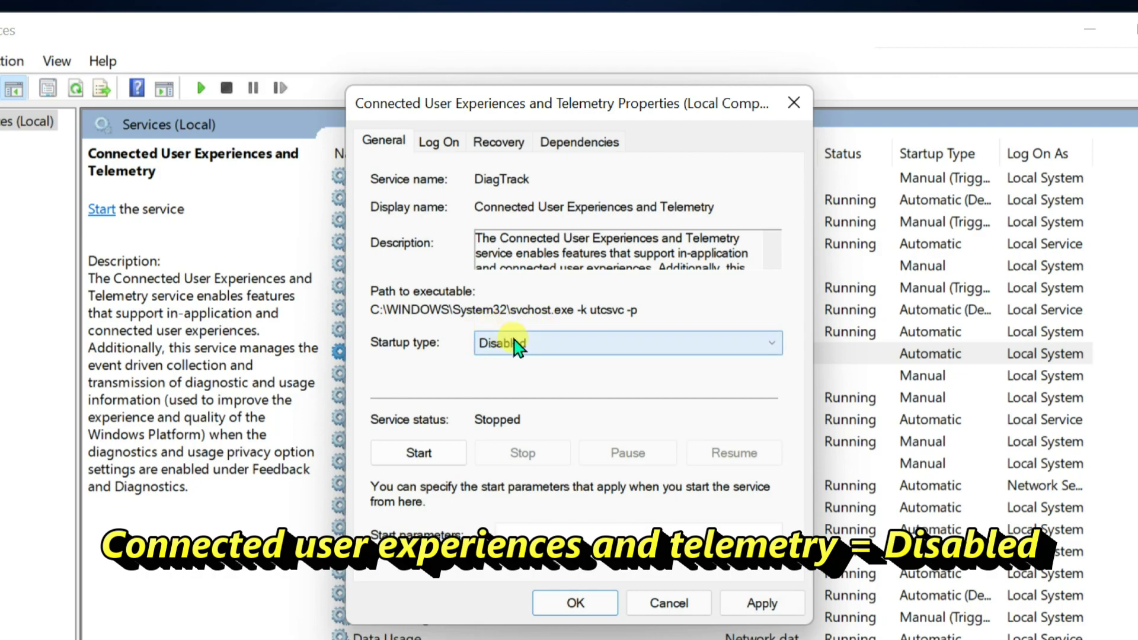
{"action": "left_click", "coordinate": [763, 600]}
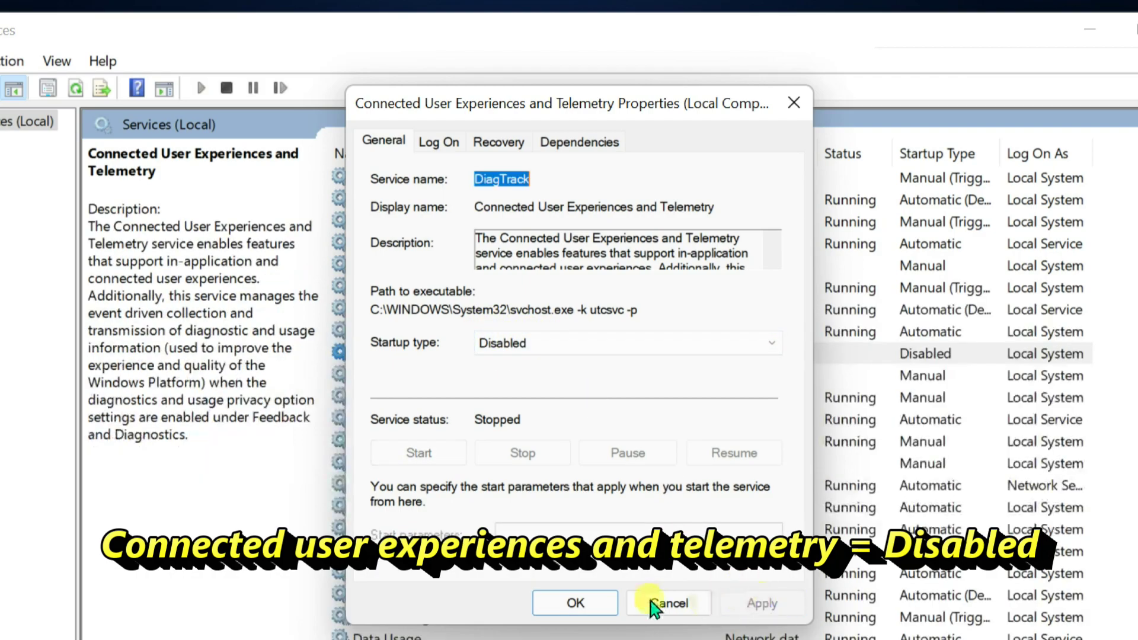
{"action": "left_click", "coordinate": [573, 602]}
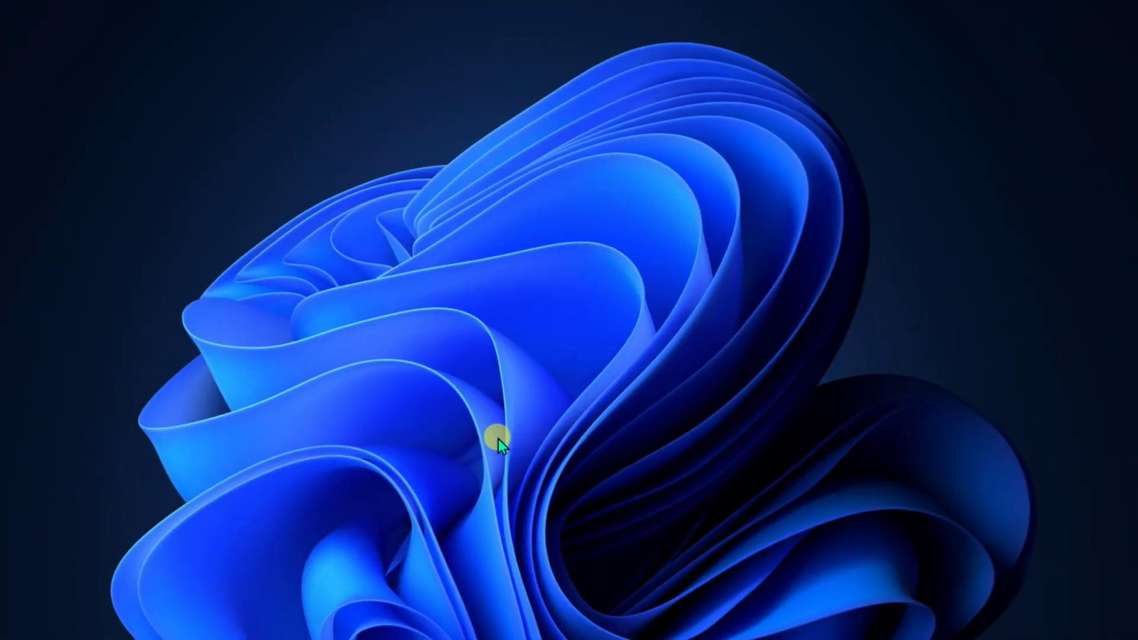
- Launch the Settings app from the Start menu
{"action": "left_click", "coordinate": [412, 620]}
{"action": "left_click", "coordinate": [527, 273]}
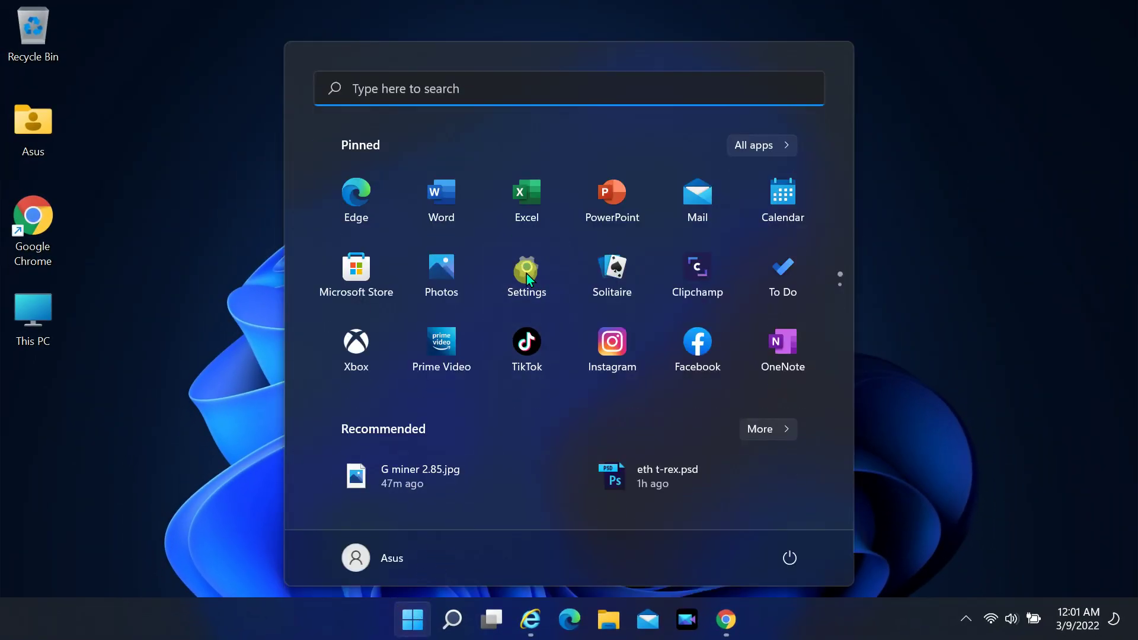